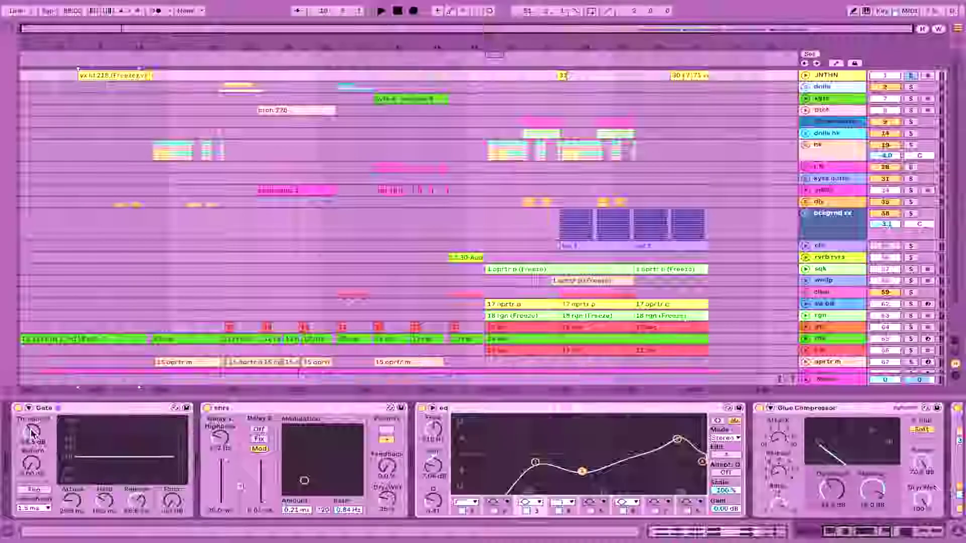
# - Set the Gate threshold on the lead vocal track to -40.8 dB and play the vocal
pyautogui.moveTo(31, 432); pyautogui.dragTo(32, 445)
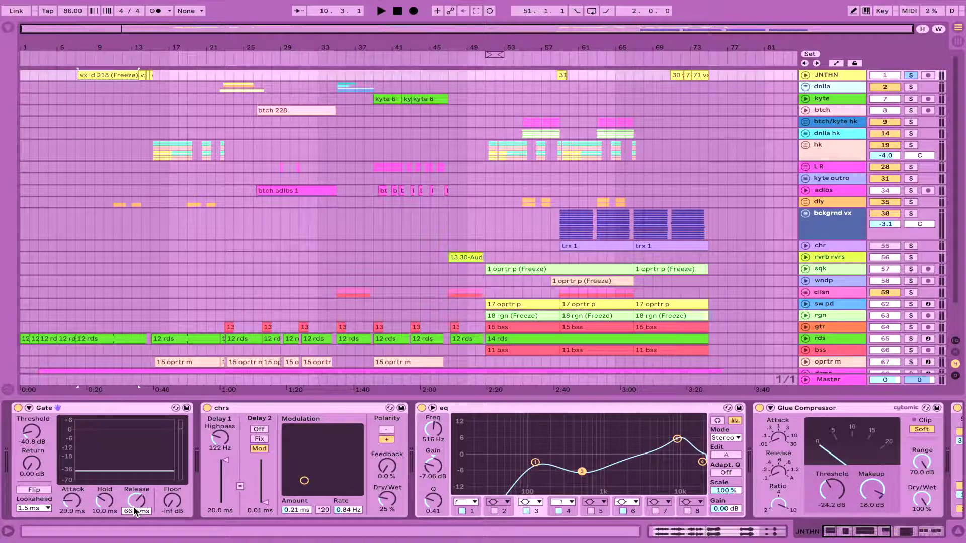
pyautogui.press('space')
# - Compare the lead vocal with EQ band 3 switched off and back on during playback
pyautogui.hscroll(3, 176, 501)
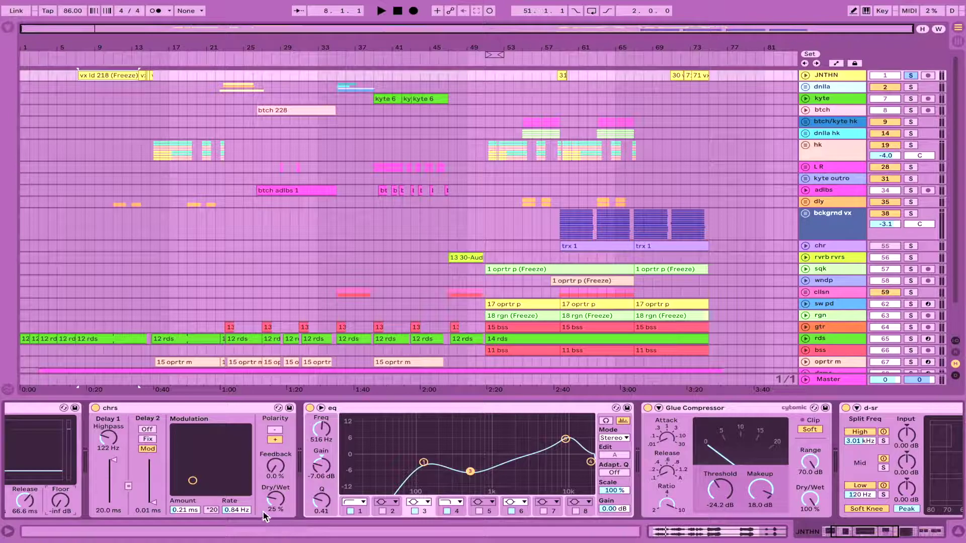
pyautogui.hscroll(4, 263, 511)
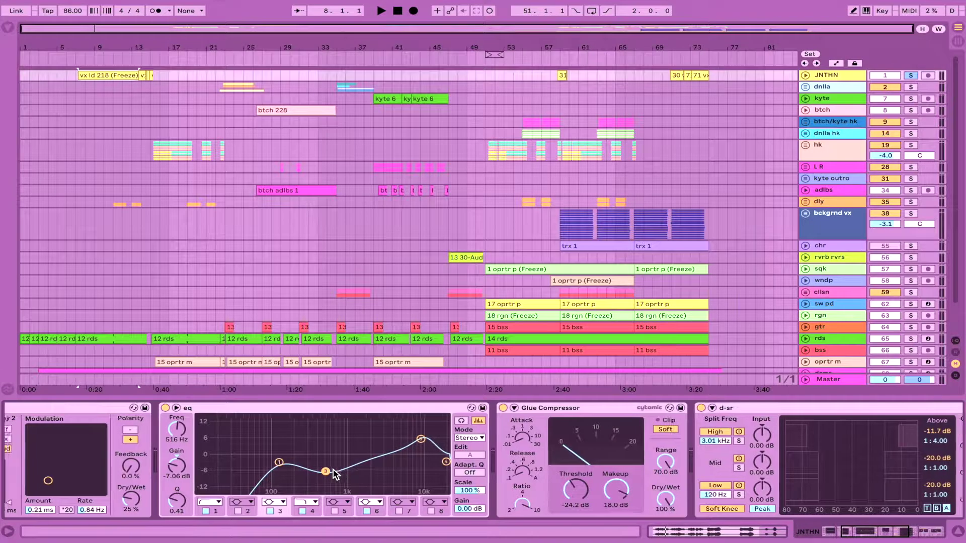
pyautogui.hscroll(2, 333, 471)
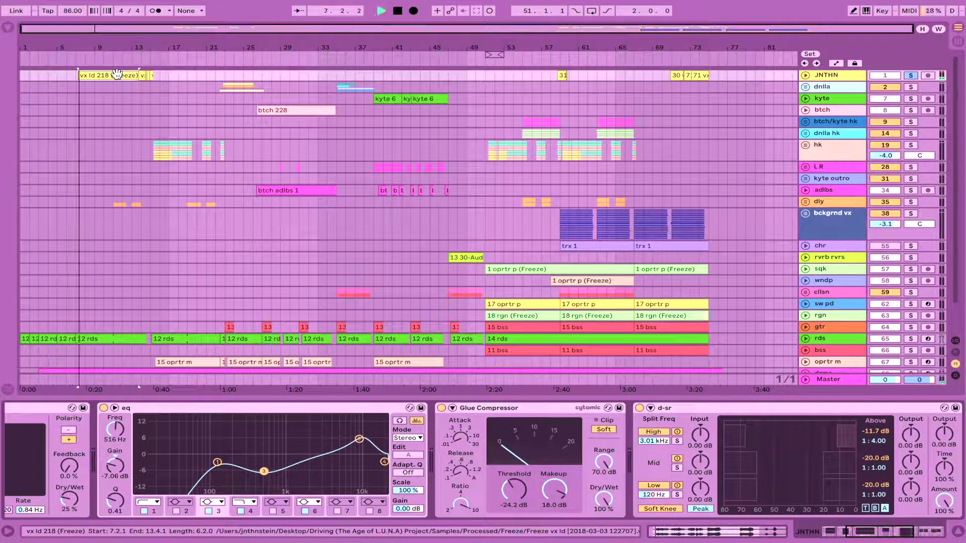
pyautogui.click(208, 511)
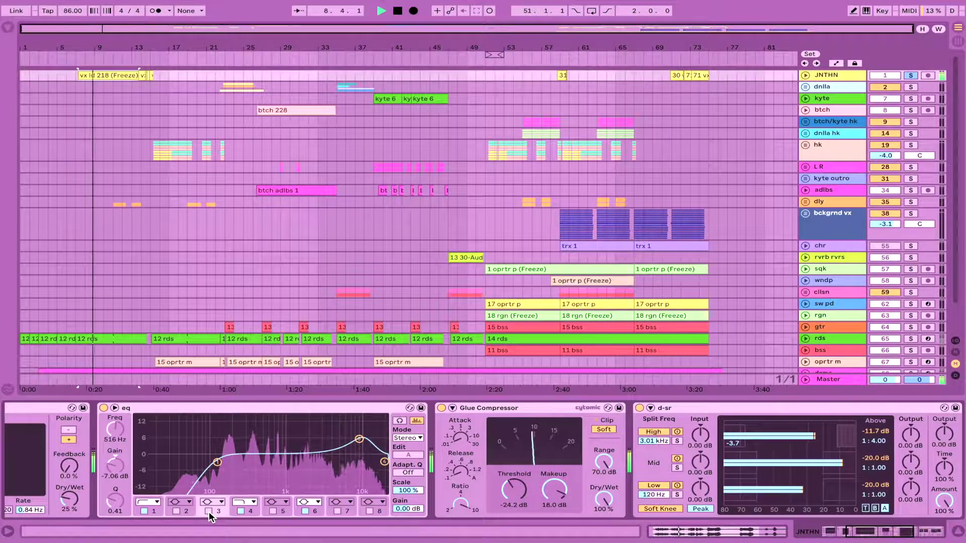
pyautogui.click(208, 511)
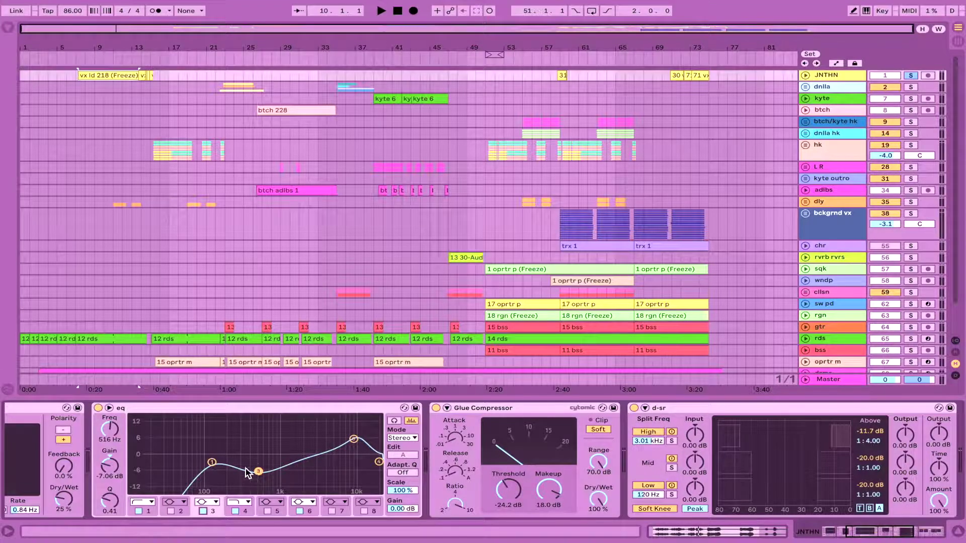
# - Play the lead vocal while watching the Glue Compressor's gain reduction meter
pyautogui.hscroll(5, 296, 470)
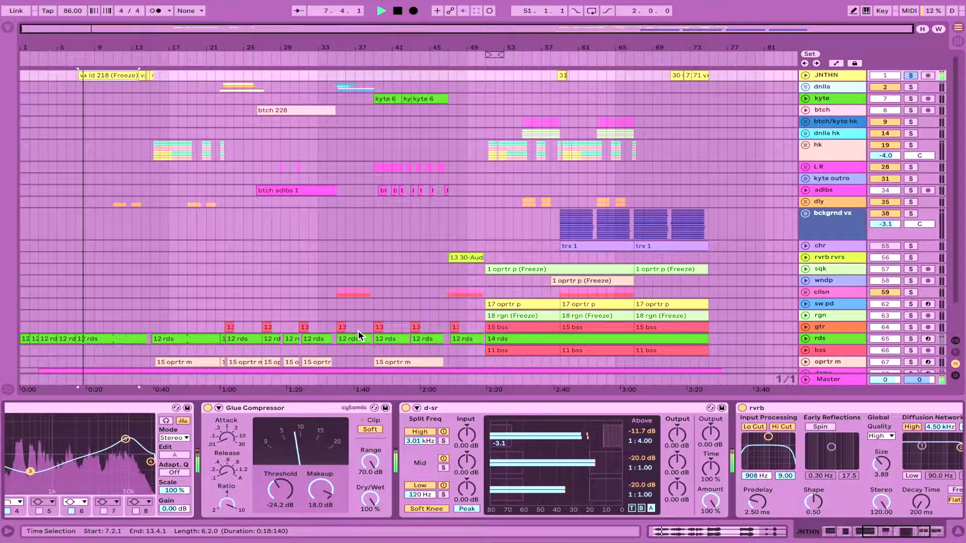
pyautogui.press('space')
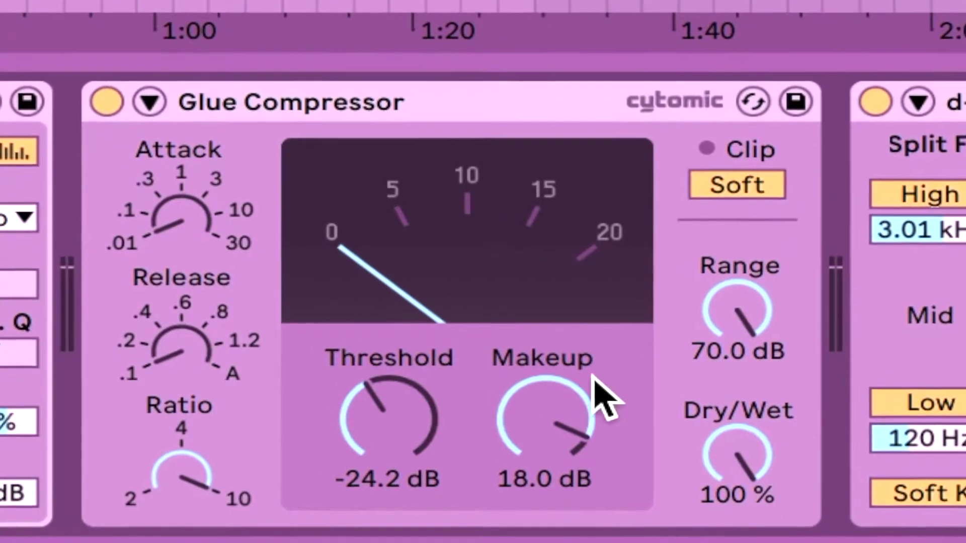
pyautogui.press('space')
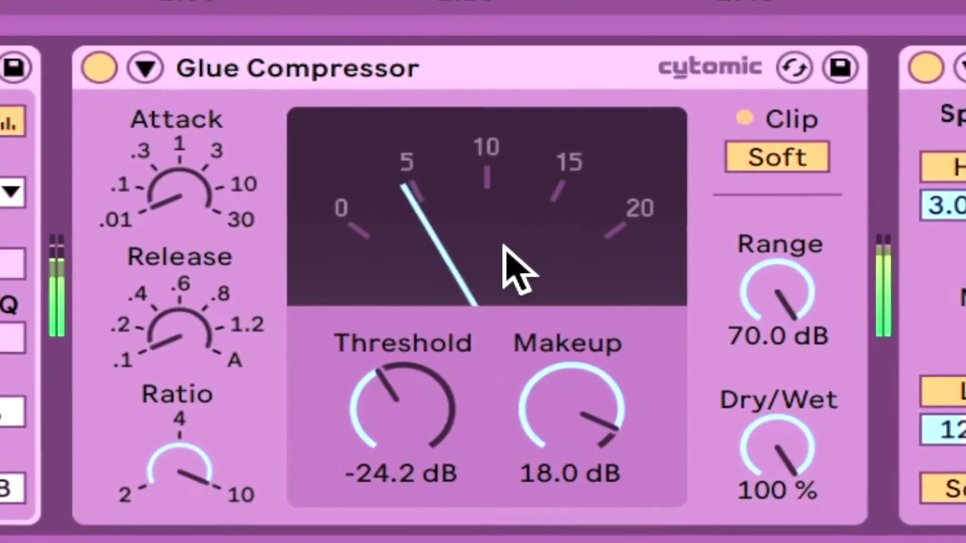
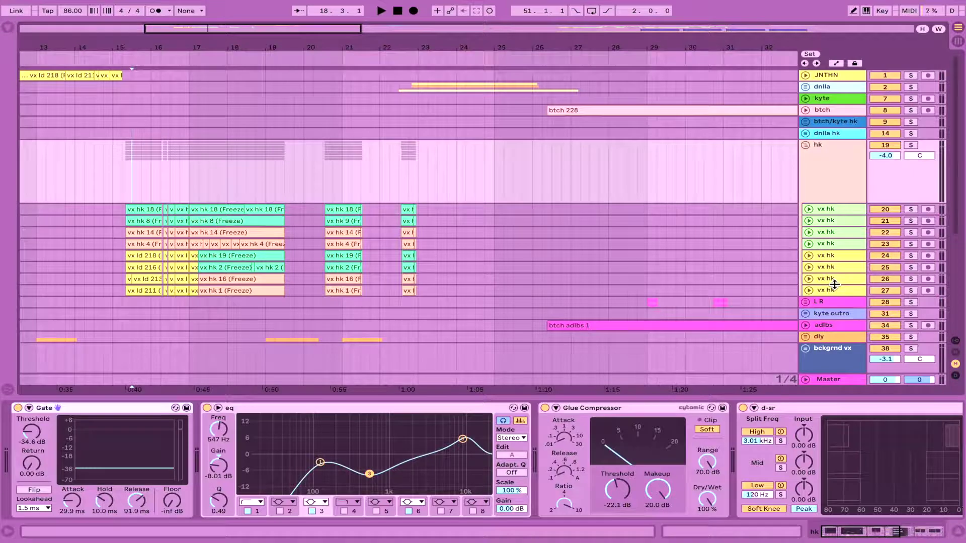
# - Select all eight vx hk tracks (20 to 27) in the hk group and unfold them to show their waveforms
pyautogui.click(837, 290)
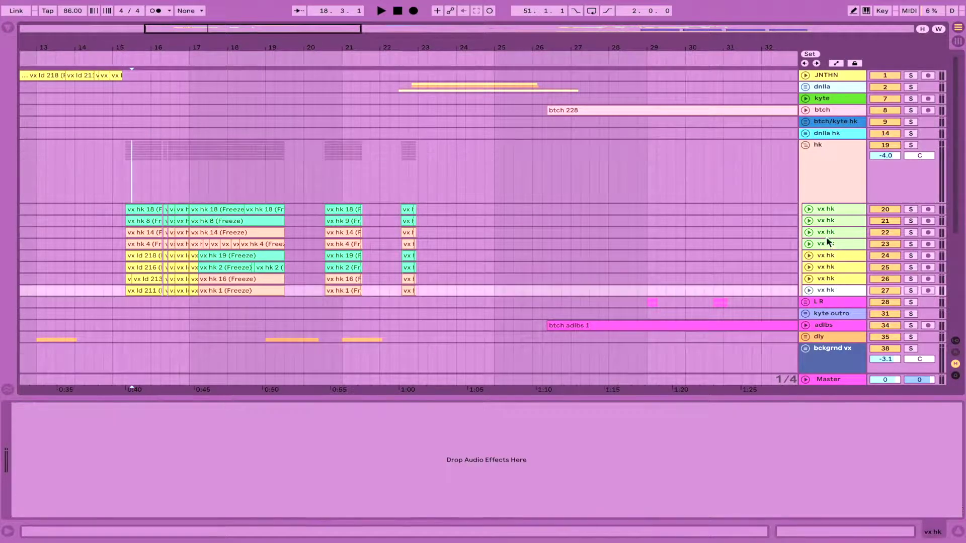
pyautogui.keyDown('shift'); pyautogui.click(825, 210); pyautogui.keyUp('shift')
pyautogui.click(808, 208)
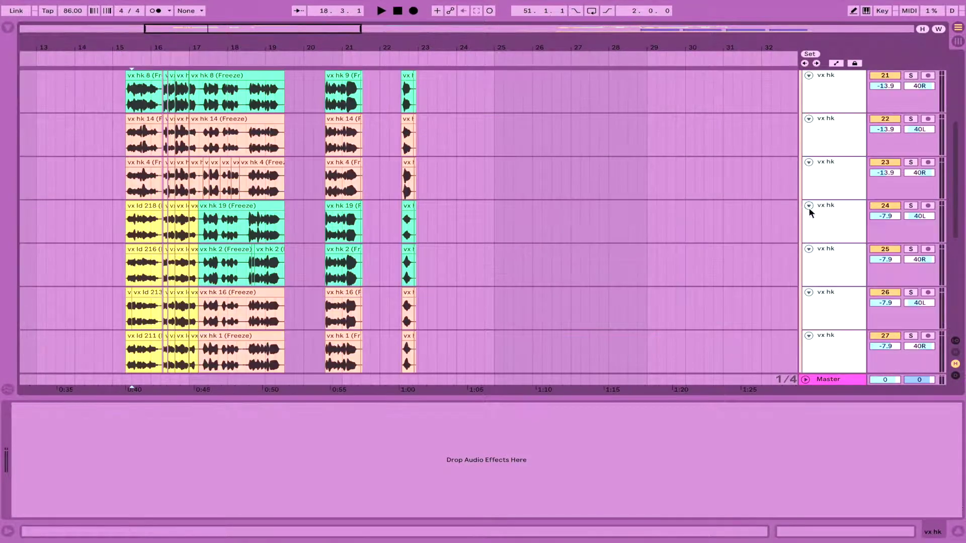
pyautogui.scroll(-3, 629, 215)
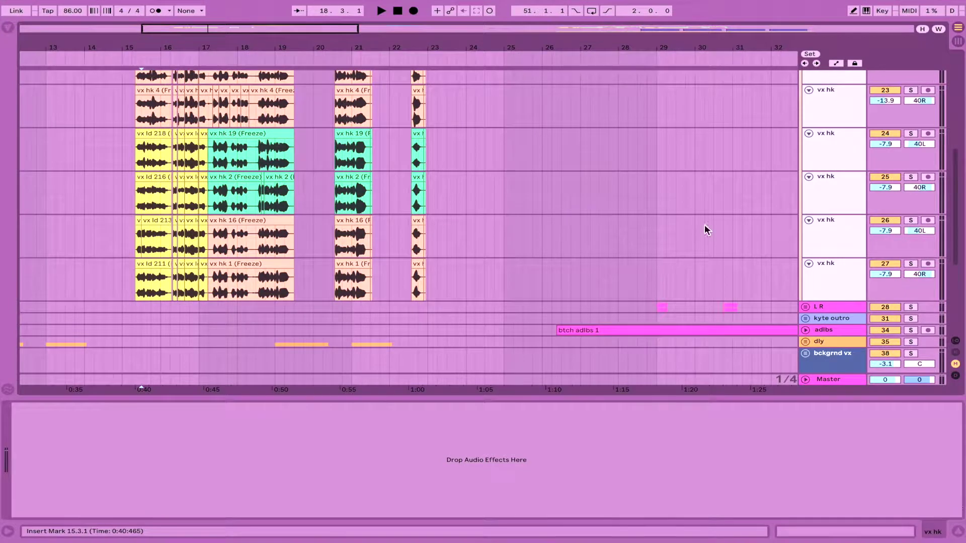
# - Solo vx hk tracks 24 to 27 together and listen to them from the start of the hook
pyautogui.click(831, 266)
pyautogui.click(840, 153)
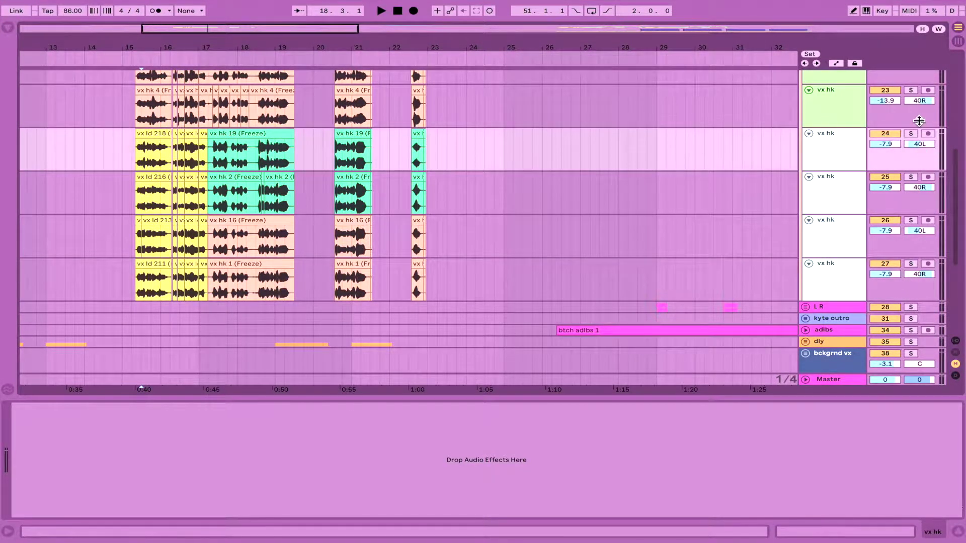
pyautogui.click(911, 134)
pyautogui.press('space')
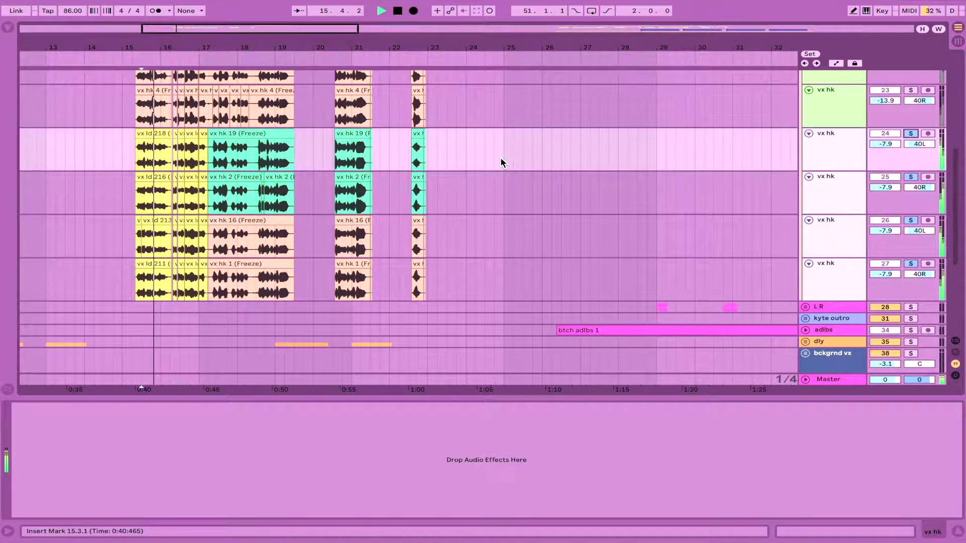
pyautogui.press('space')
# - Solo vx hk tracks 20 to 23 instead, listen to them from the start of the hook, and clear the solo
pyautogui.scroll(3, 935, 84)
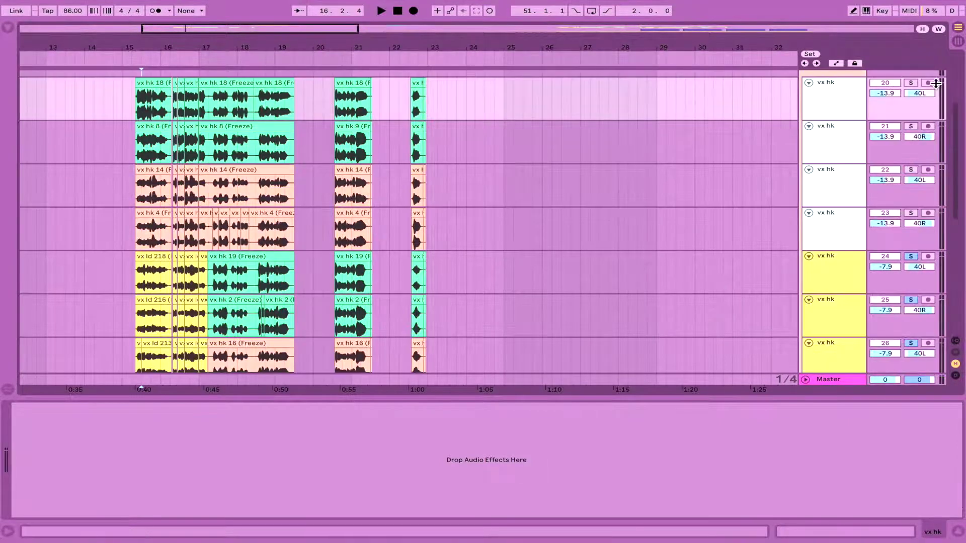
pyautogui.click(912, 84)
pyautogui.press('space')
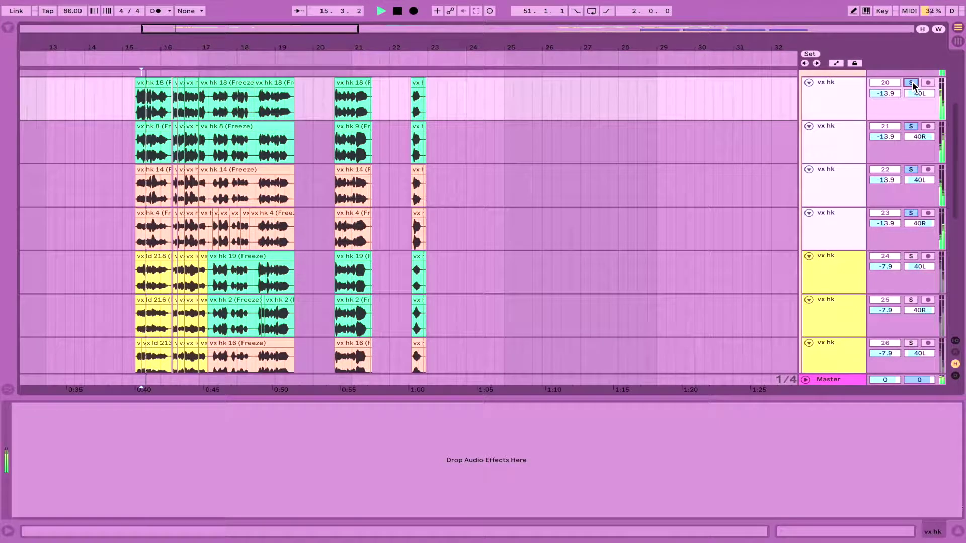
pyautogui.scroll(2, 786, 131)
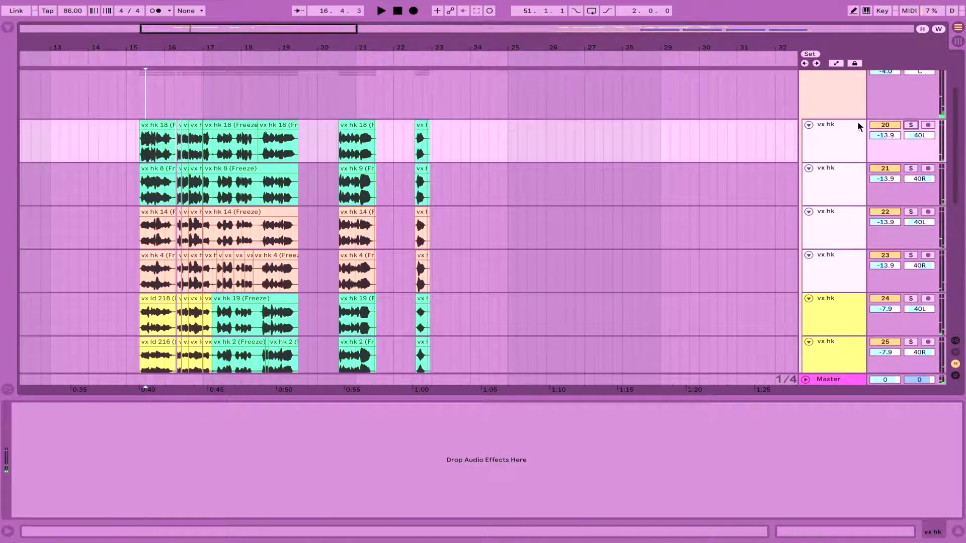
pyautogui.press('space')
pyautogui.scroll(-2, 867, 198)
pyautogui.scroll(2, 923, 185)
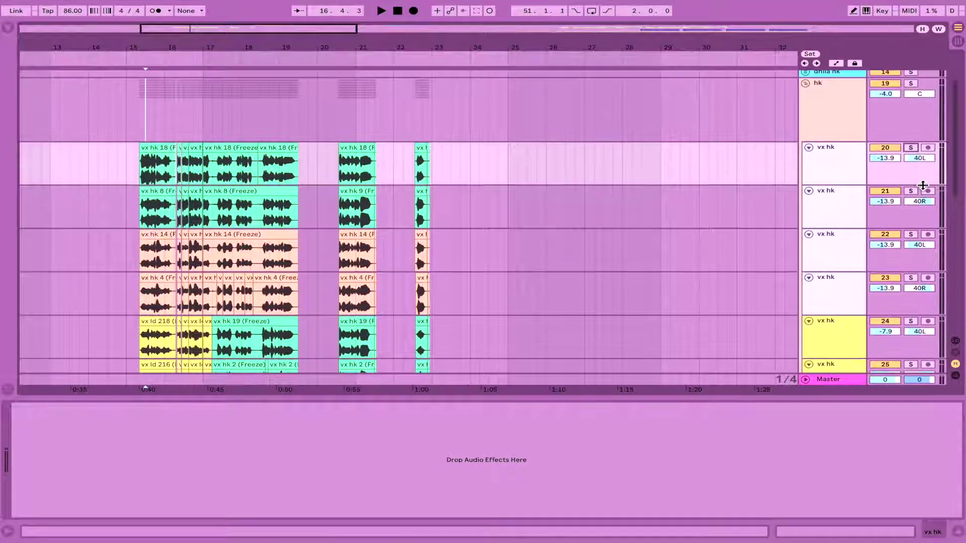
# - Examine the hk group's effects chain from the Gate through to the reverb, and collapse the group
pyautogui.click(827, 99)
pyautogui.scroll(-2, 828, 99)
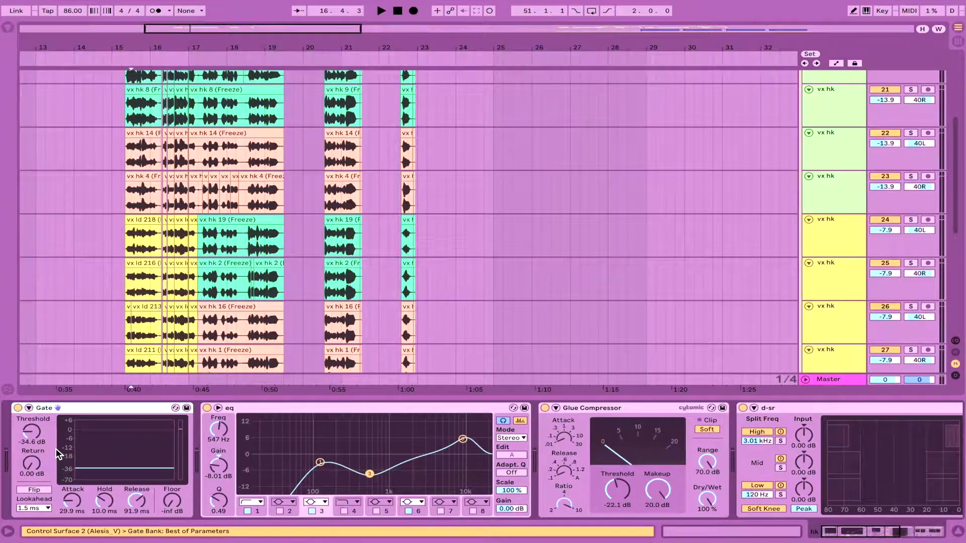
pyautogui.scroll(-2, 58, 454)
pyautogui.scroll(4, 604, 282)
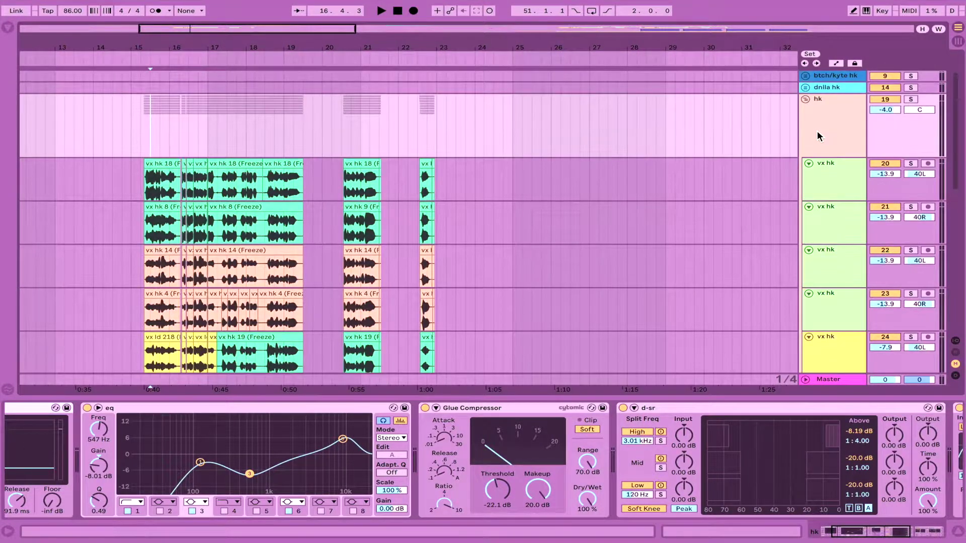
pyautogui.scroll(-5, 244, 471)
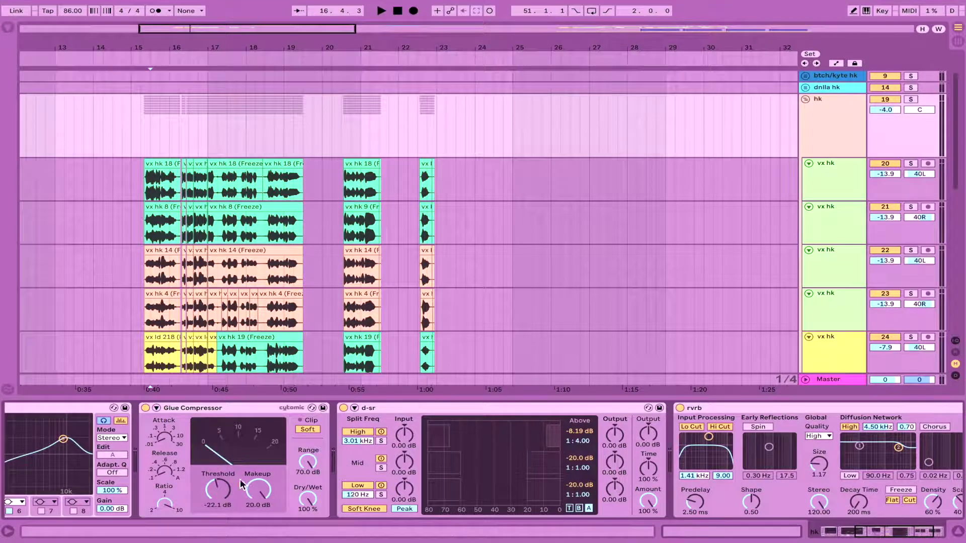
pyautogui.scroll(-2, 242, 485)
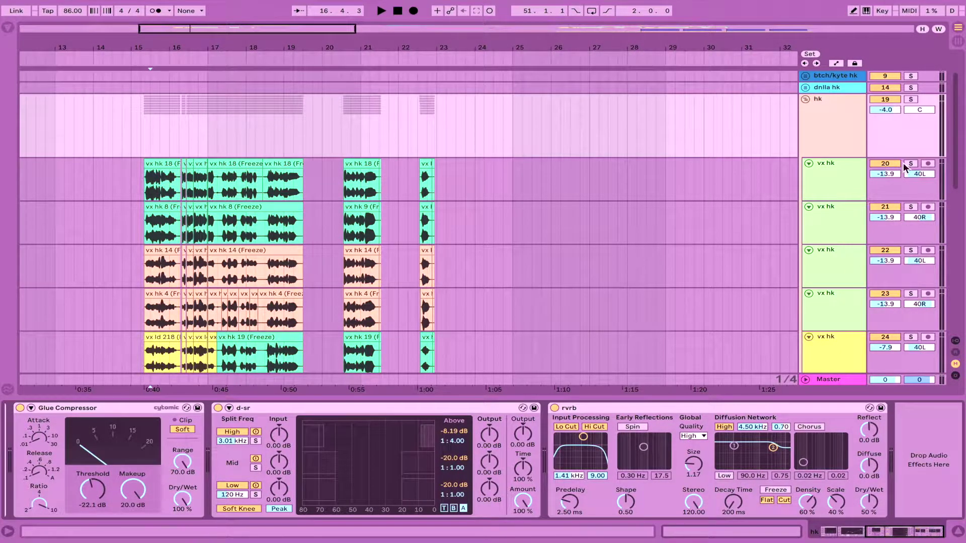
pyautogui.click(805, 99)
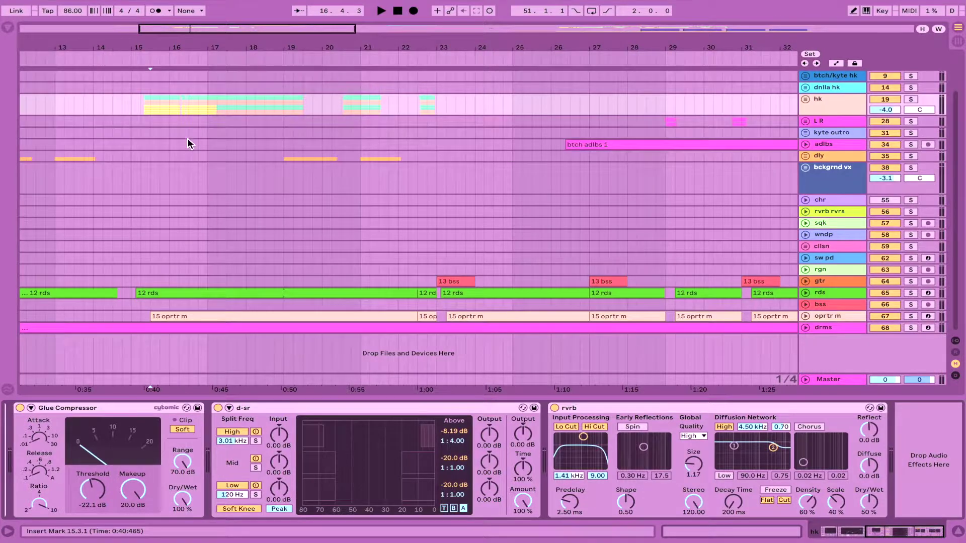
# - Unfold the oprtr m track and play the arrangement from bar 15
pyautogui.click(167, 131)
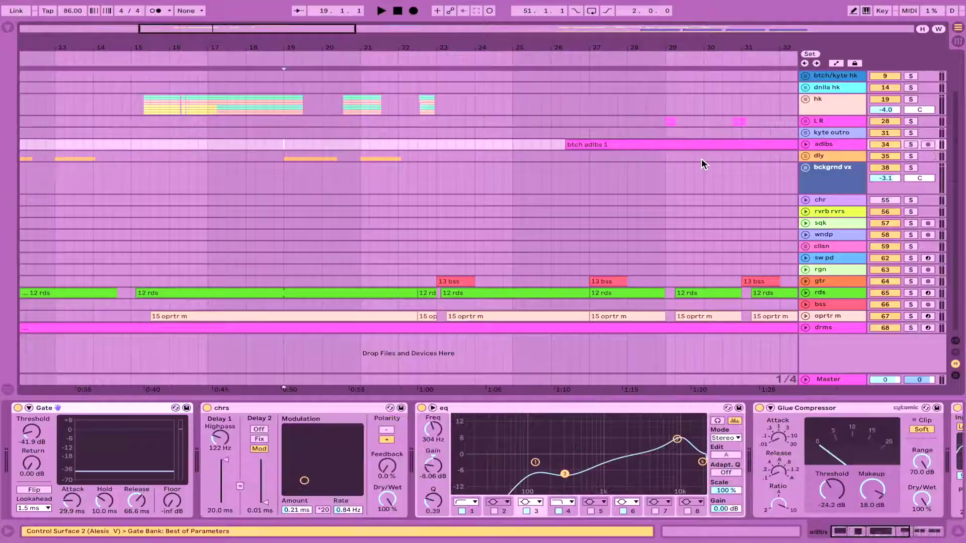
pyautogui.click(806, 317)
pyautogui.click(231, 347)
pyautogui.press('space')
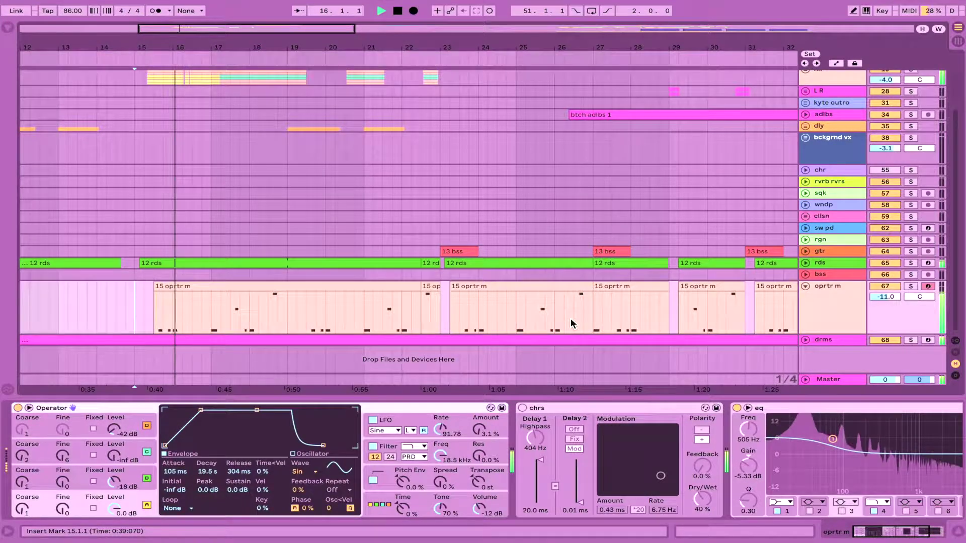
pyautogui.press('space')
# - Inspect the oprtr m track's Operator settings: oscillators B, D and A, the filter and the LFO
pyautogui.click(809, 318)
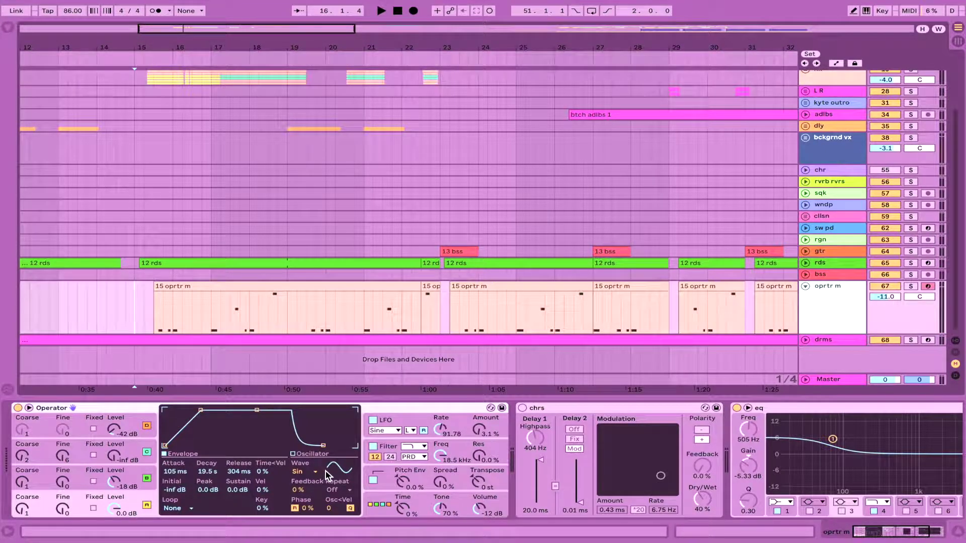
pyautogui.click(126, 486)
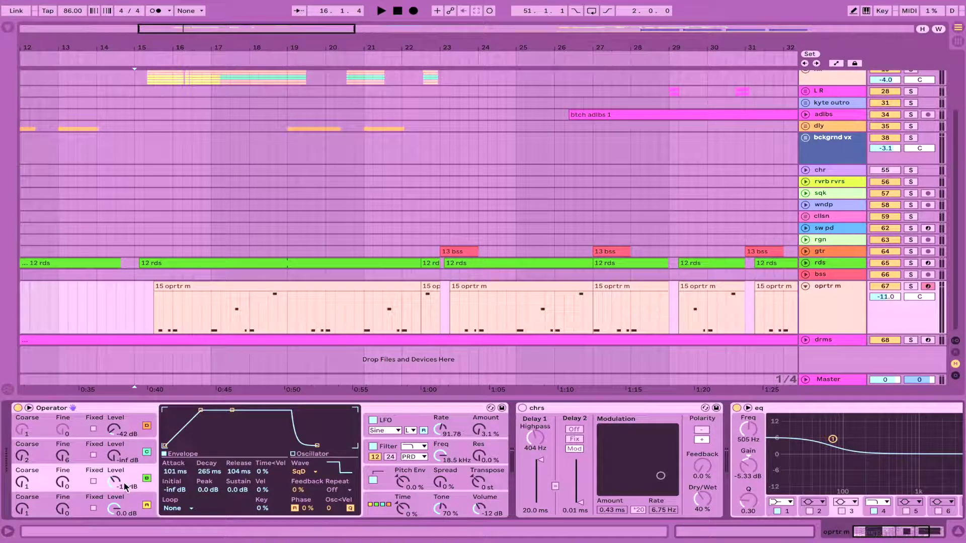
pyautogui.click(150, 420)
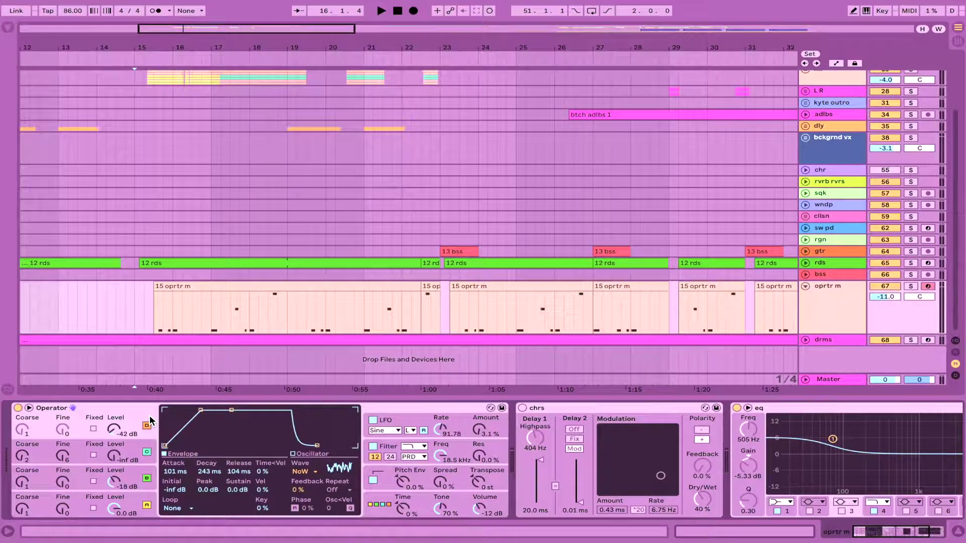
pyautogui.click(151, 501)
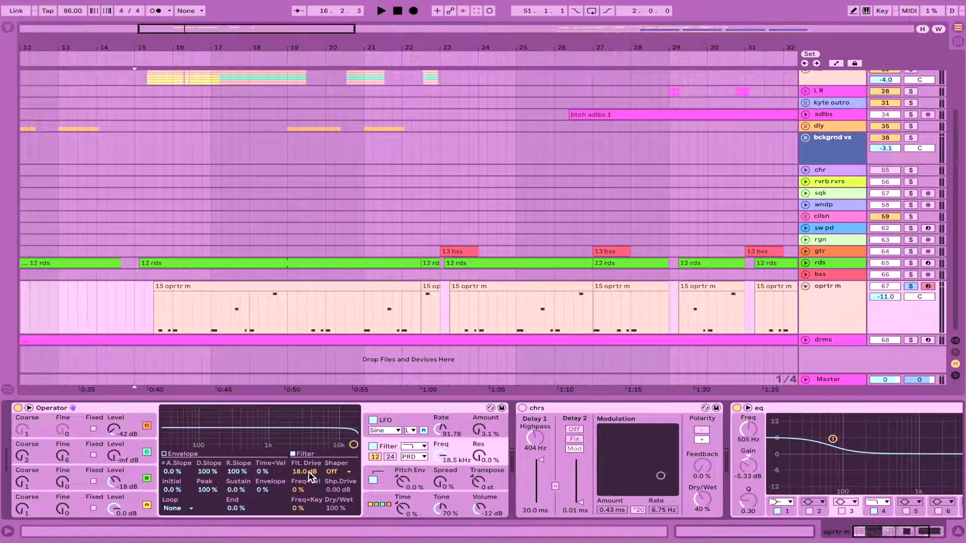
pyautogui.click(401, 423)
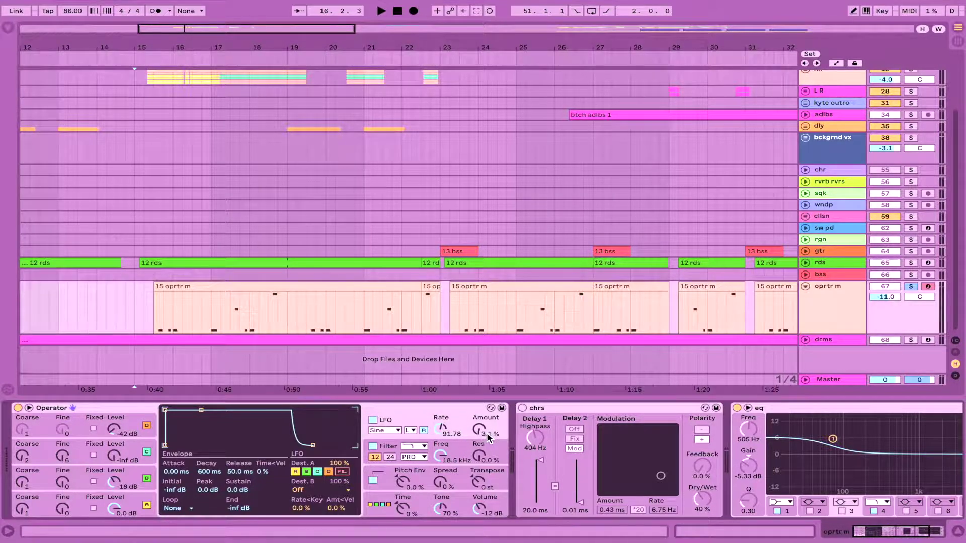
# - Try an Operator LFO amount of 17% while playing the soloed oprtr m track
pyautogui.press('space')
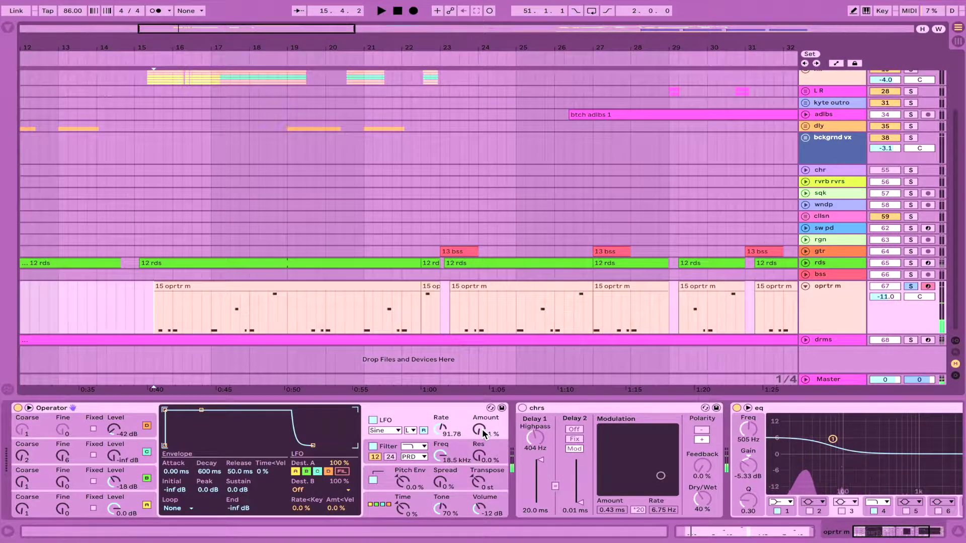
pyautogui.moveTo(482, 428); pyautogui.dragTo(482, 422)
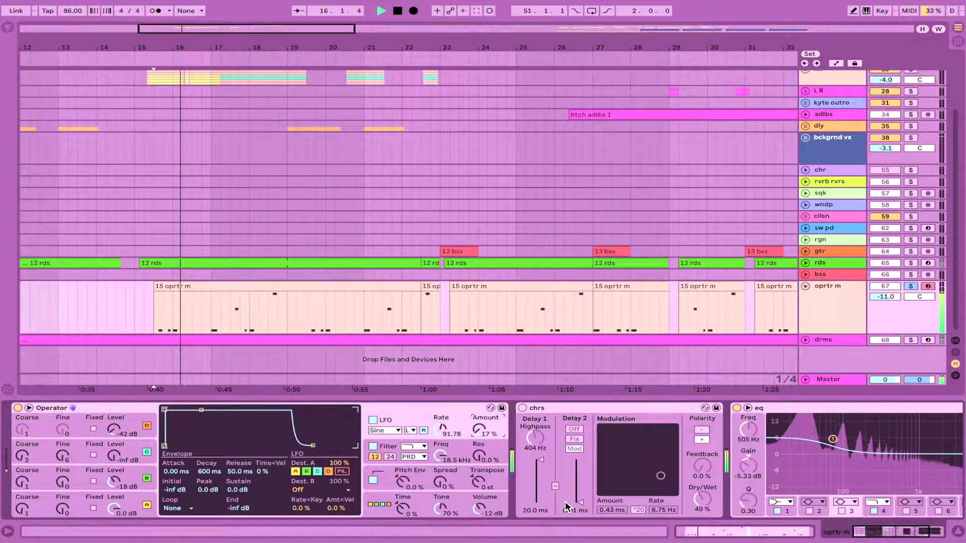
pyautogui.press('space')
# - Select band 1 in the oprtr m track's eq and set its Q to 0.41
pyautogui.hscroll(3, 394, 413)
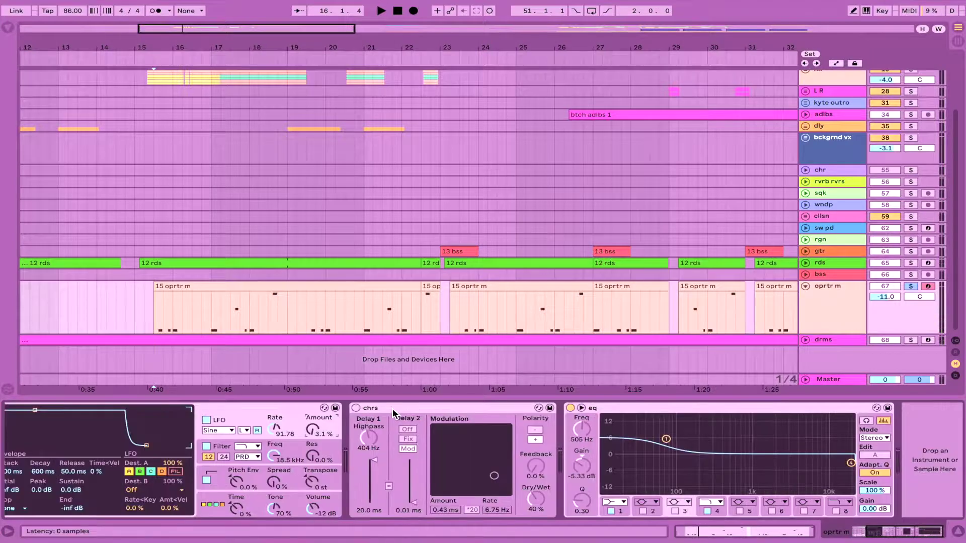
pyautogui.hscroll(1, 394, 413)
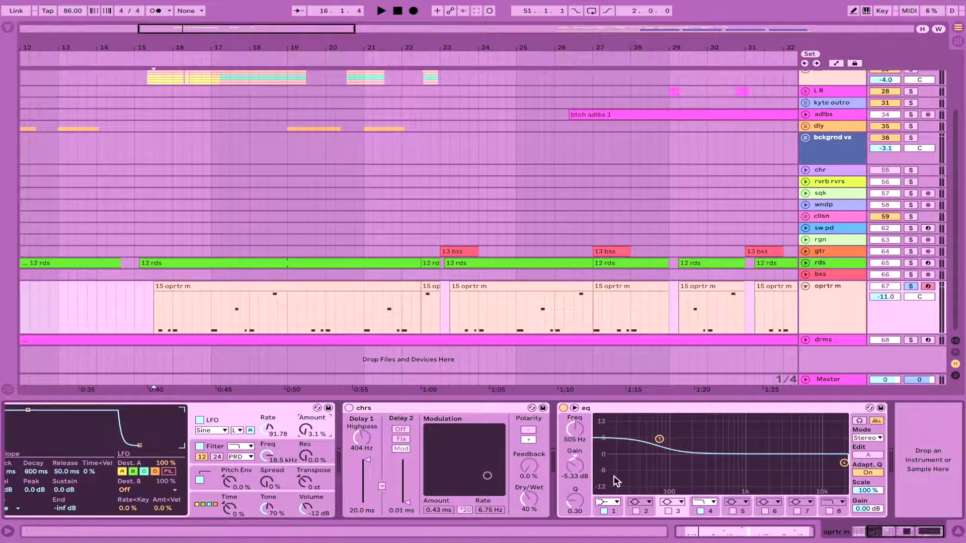
pyautogui.click(620, 411)
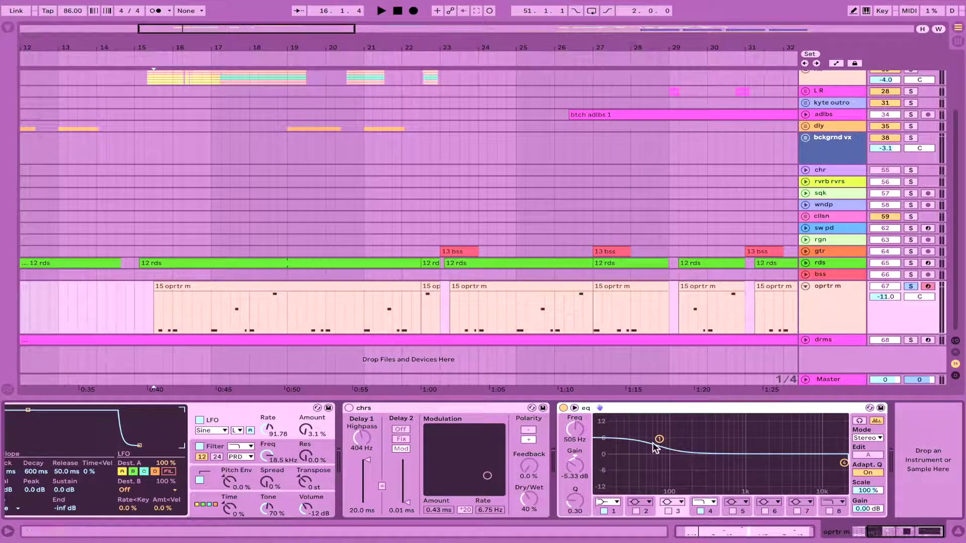
pyautogui.click(618, 512)
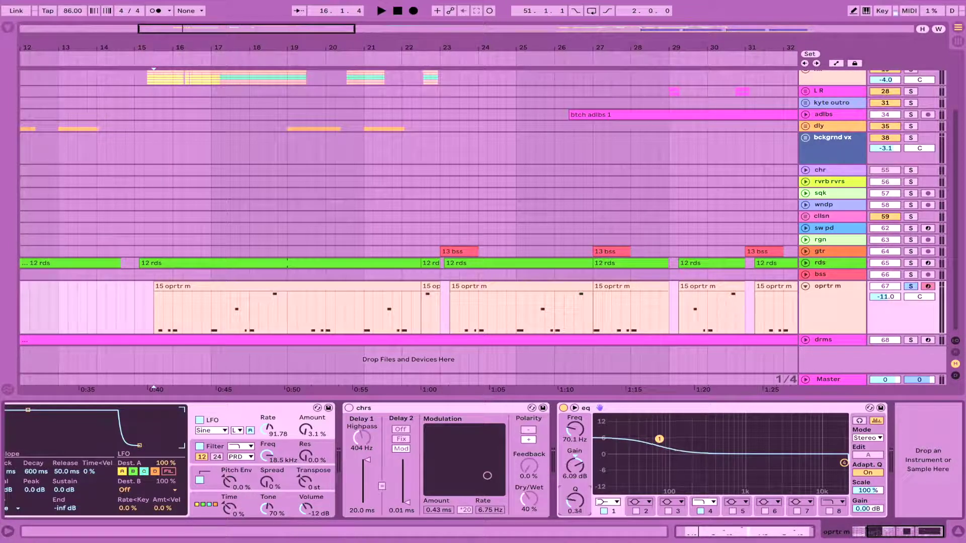
pyautogui.moveTo(575, 501); pyautogui.dragTo(575, 495)
# - Compare the oprtr m track with its eq bypassed and active during playback, and unsolo the track
pyautogui.click(564, 408)
pyautogui.press('space')
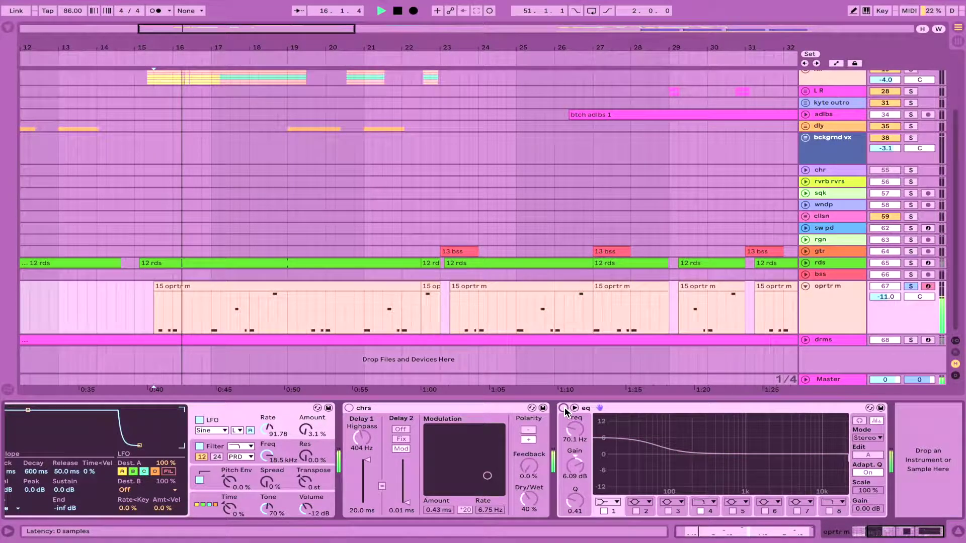
pyautogui.click(564, 409)
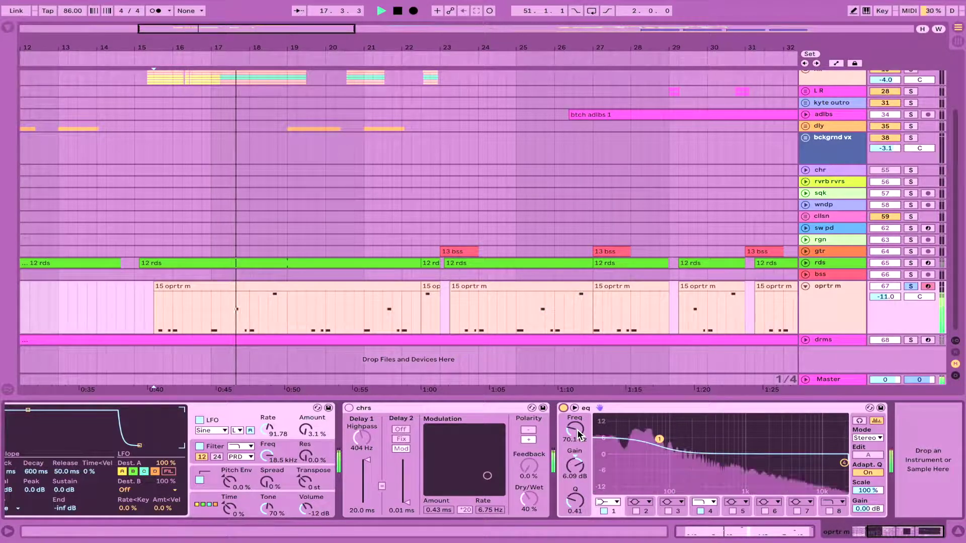
pyautogui.press('space')
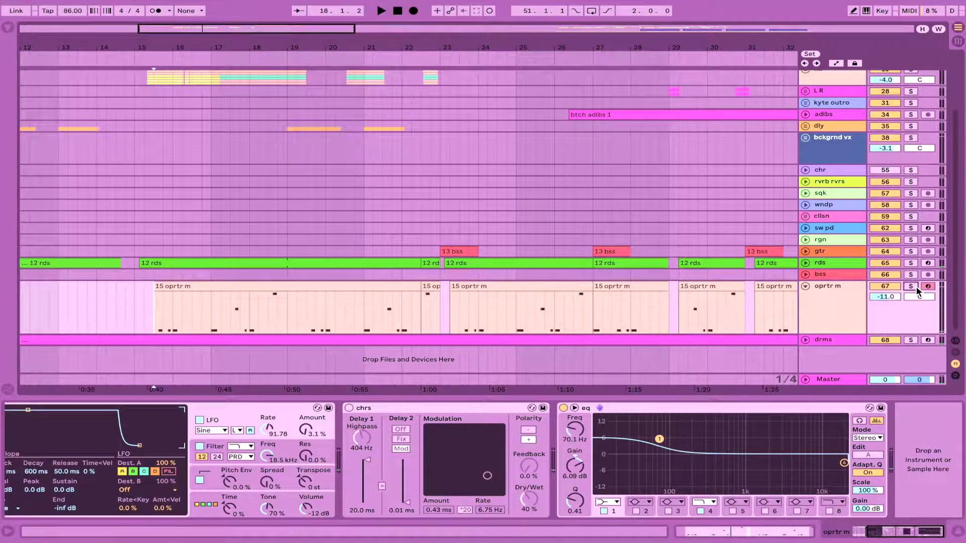
pyautogui.click(911, 286)
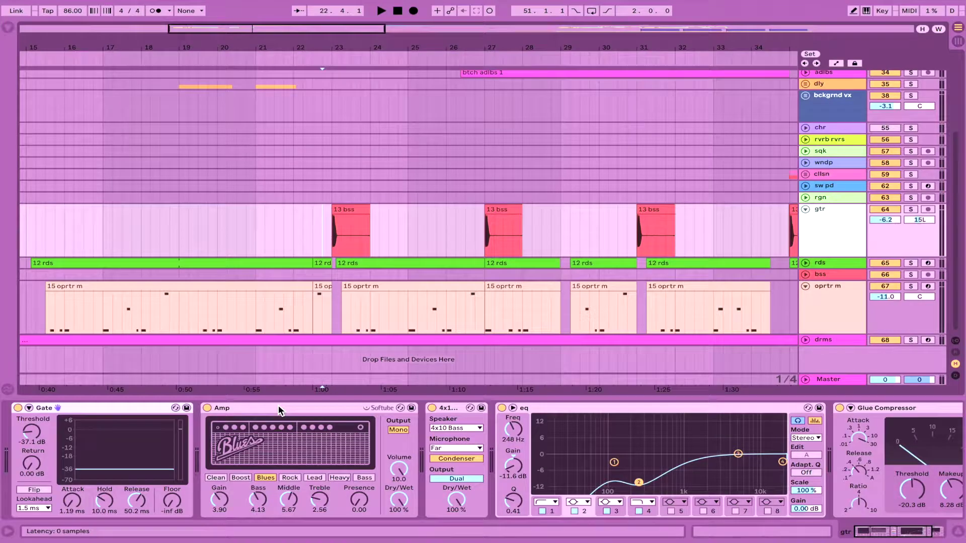
# - Switch the output of the gtr track's 4x10 Bass cabinet to Mono and select the track's Gate
pyautogui.click(279, 406)
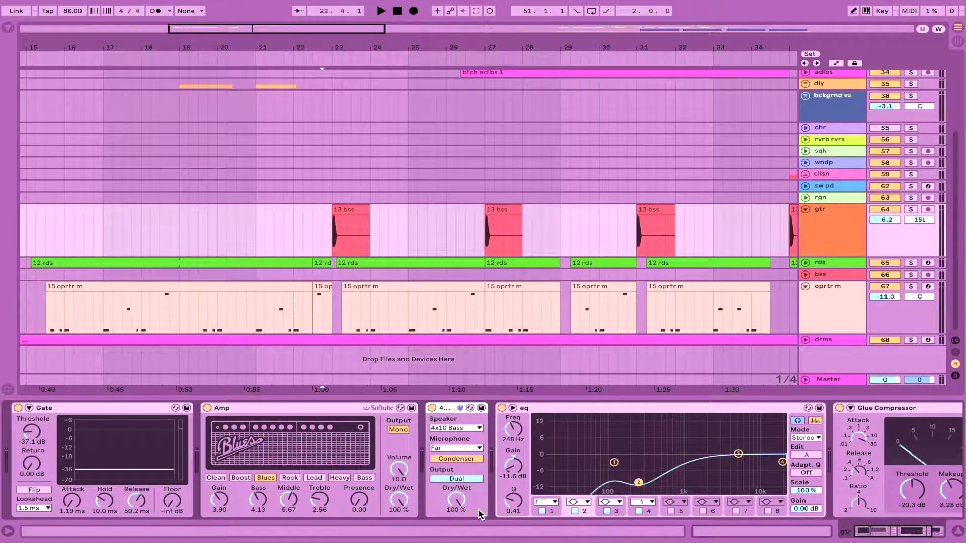
pyautogui.click(465, 481)
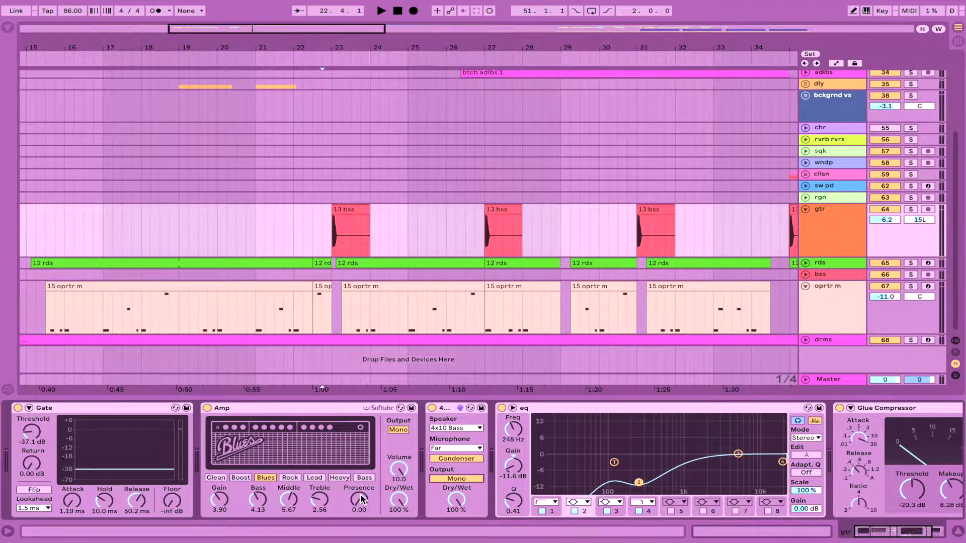
pyautogui.click(79, 409)
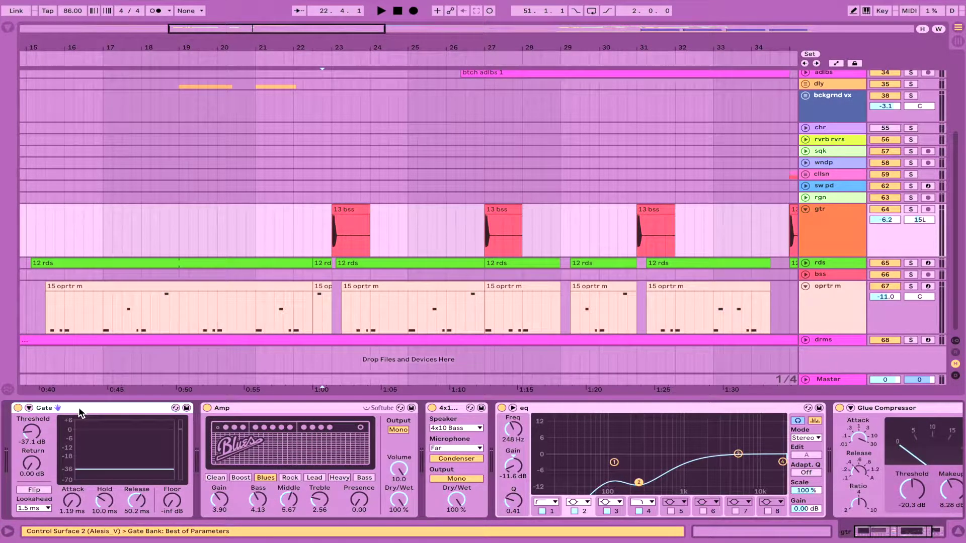
# - Examine the gtr track's effects chain from the Gate through to the Glue Compressor while auditioning the track soloed
pyautogui.hscroll(5, 119, 412)
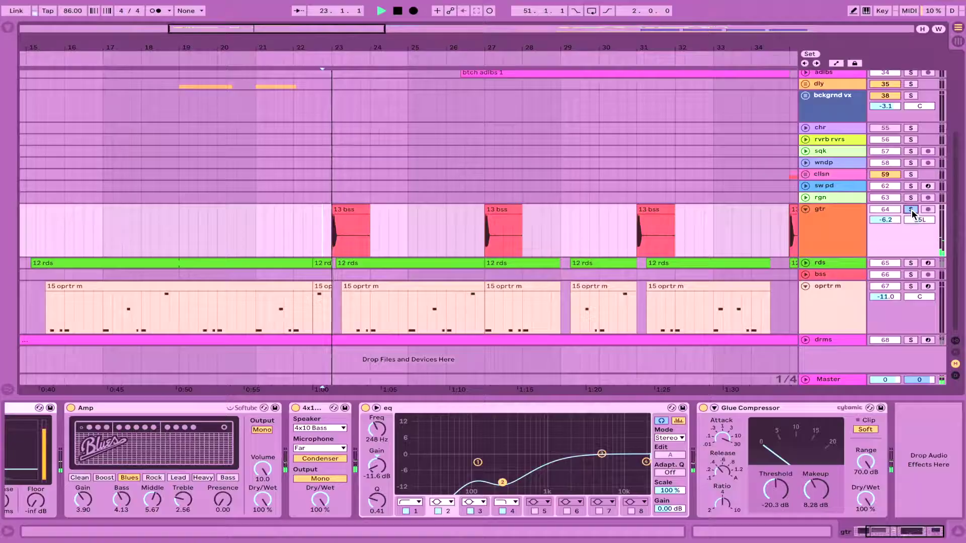
pyautogui.hscroll(-3, 642, 415)
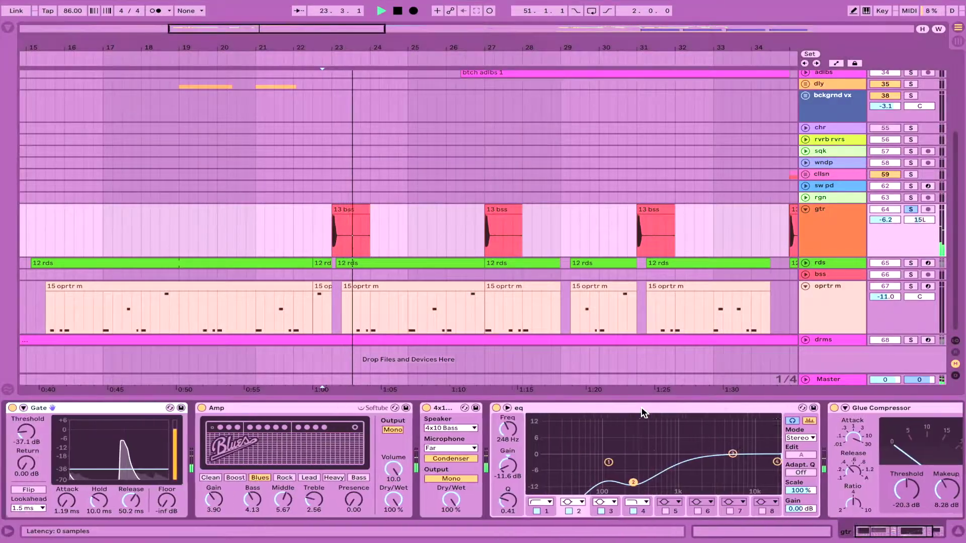
pyautogui.hscroll(3, 642, 413)
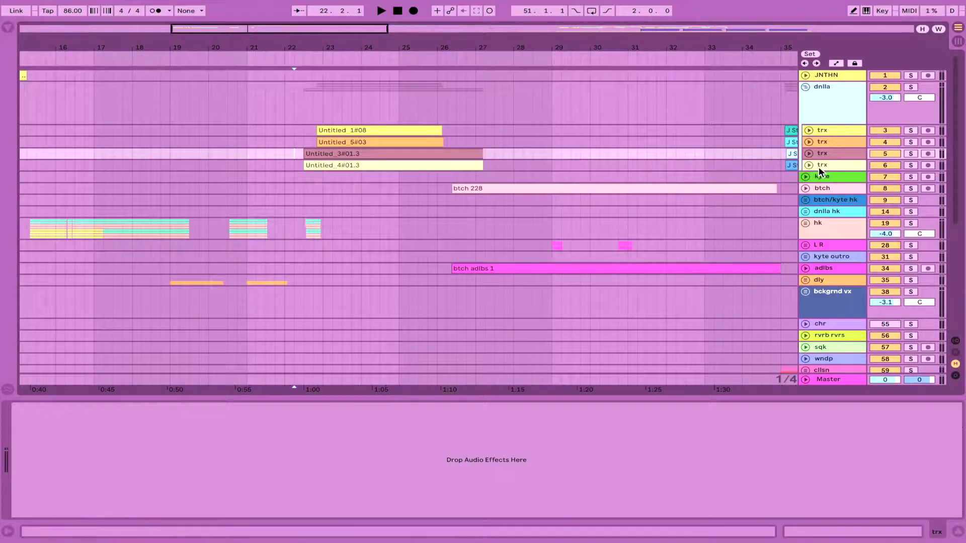
# - Check the trx tracks for effects and examine the dnlla group's chain from the Gate through to the reverb
pyautogui.click(828, 168)
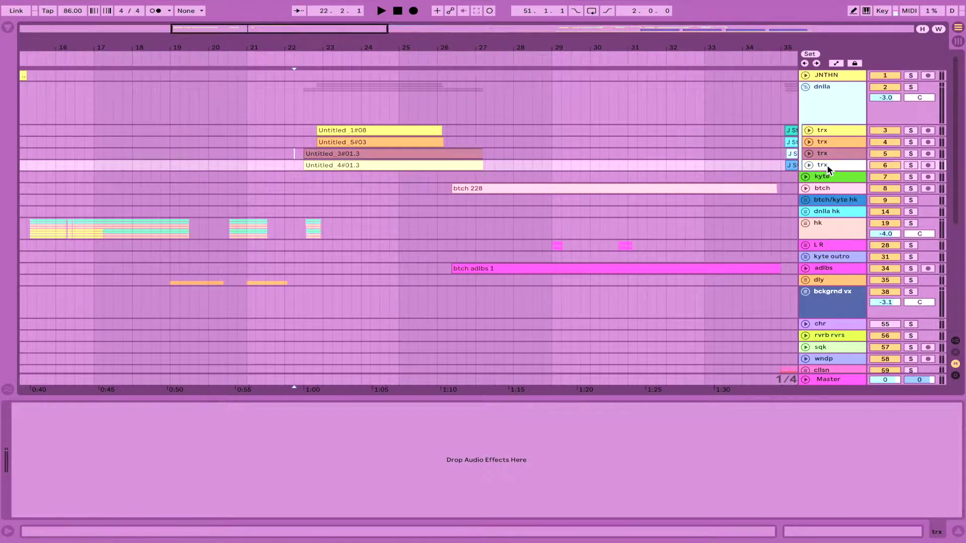
pyautogui.click(826, 130)
pyautogui.click(829, 108)
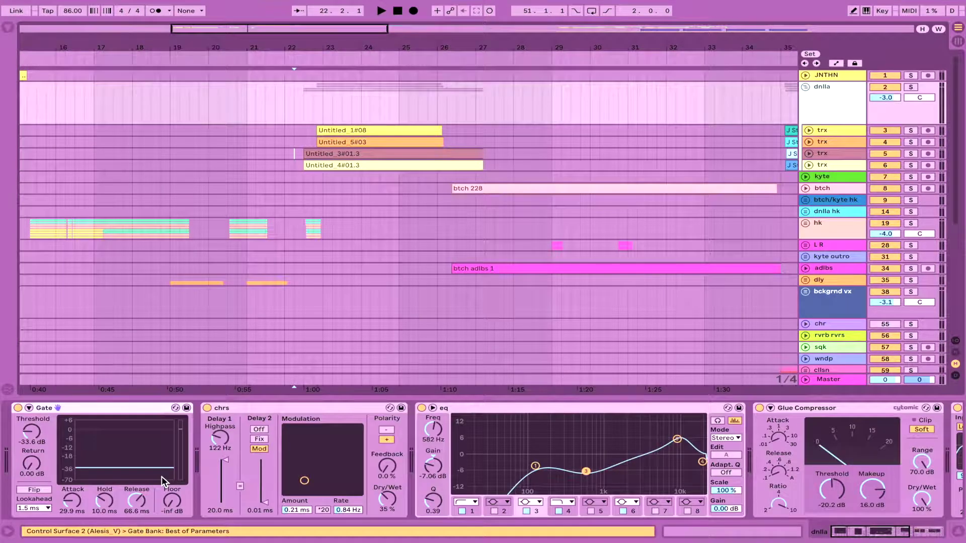
pyautogui.hscroll(2, 188, 455)
pyautogui.click(189, 454)
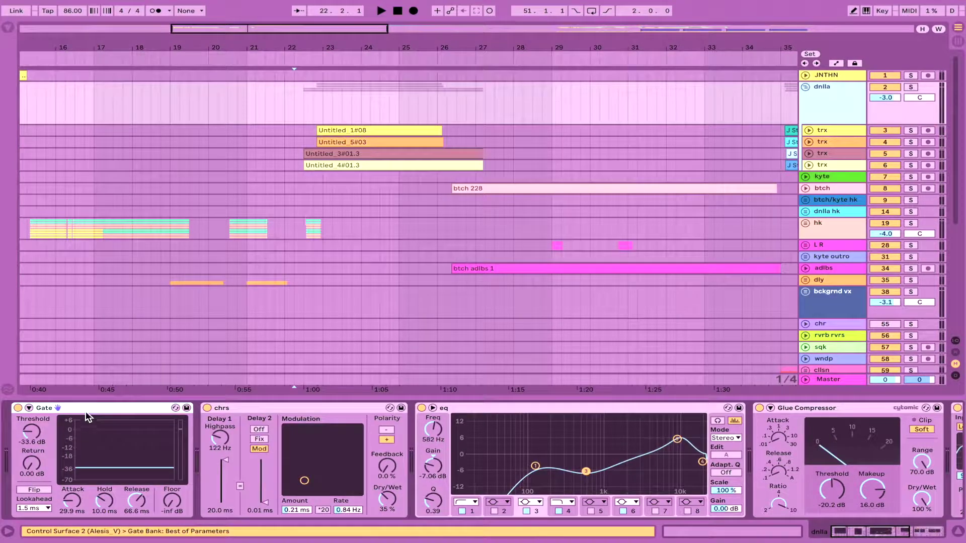
pyautogui.hscroll(4, 279, 413)
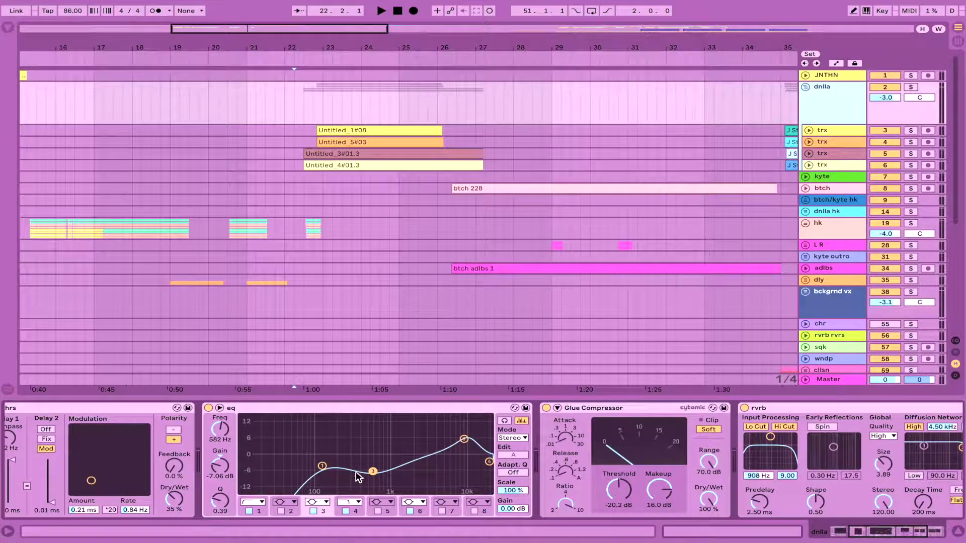
pyautogui.hscroll(4, 375, 457)
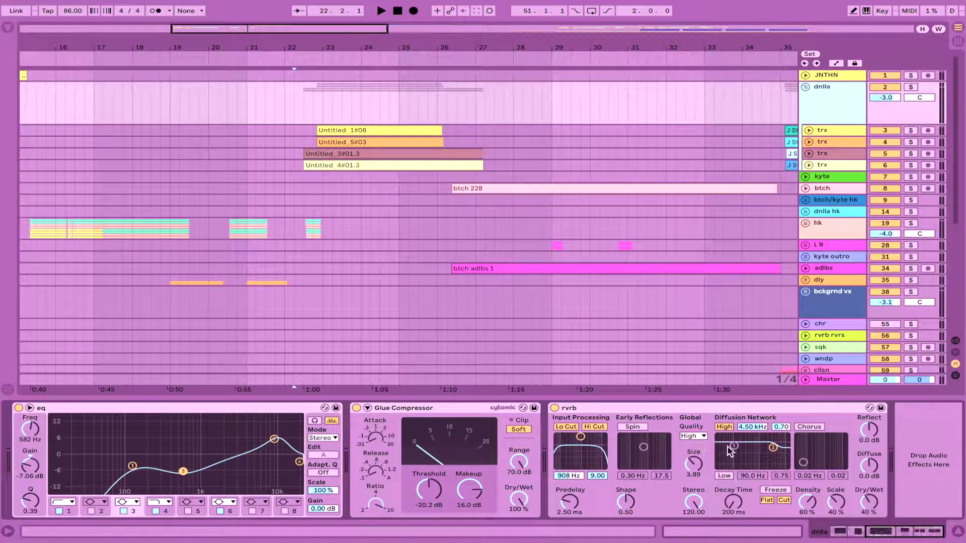
# - Unfold the dly group and its vx dly track to show the delayed vocal clips
pyautogui.scroll(-2, 456, 296)
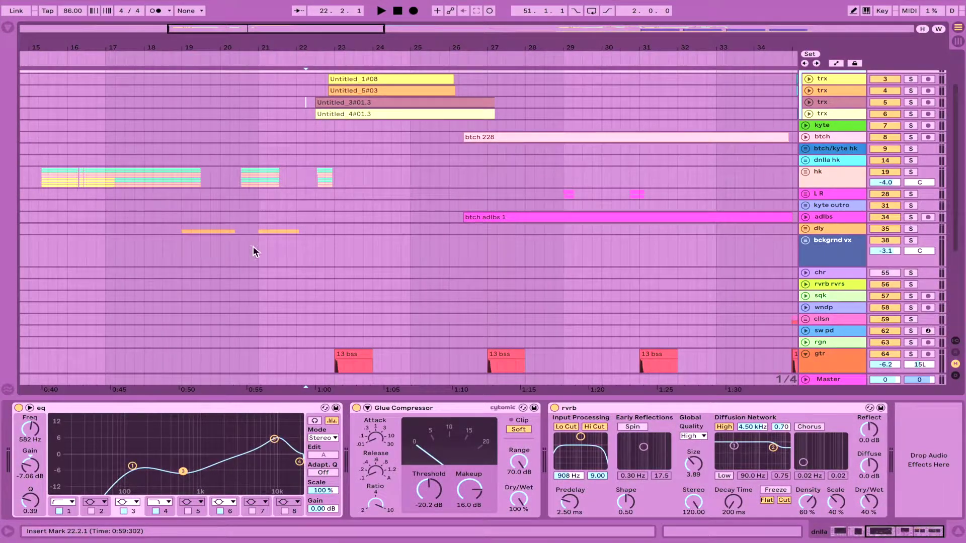
pyautogui.click(815, 291)
pyautogui.click(808, 299)
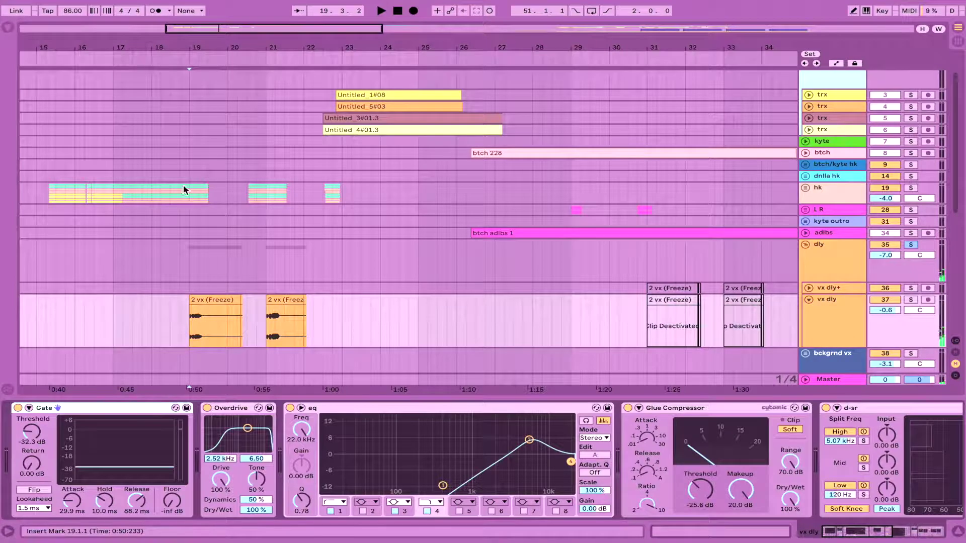
# - Examine the vx dly track's effects chain from the Gate through to the reverb, and play the soloed dly group from bar 19
pyautogui.scroll(-4, 197, 182)
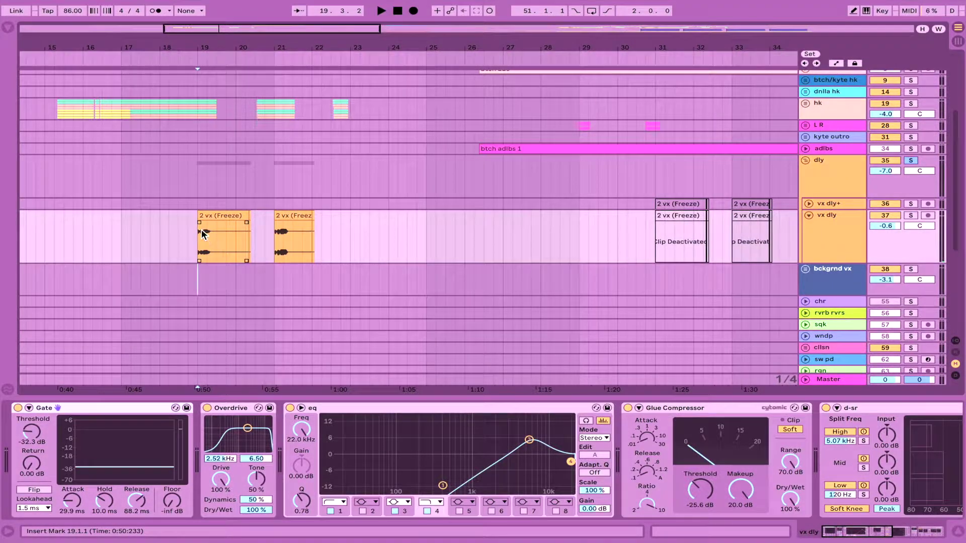
pyautogui.click(825, 232)
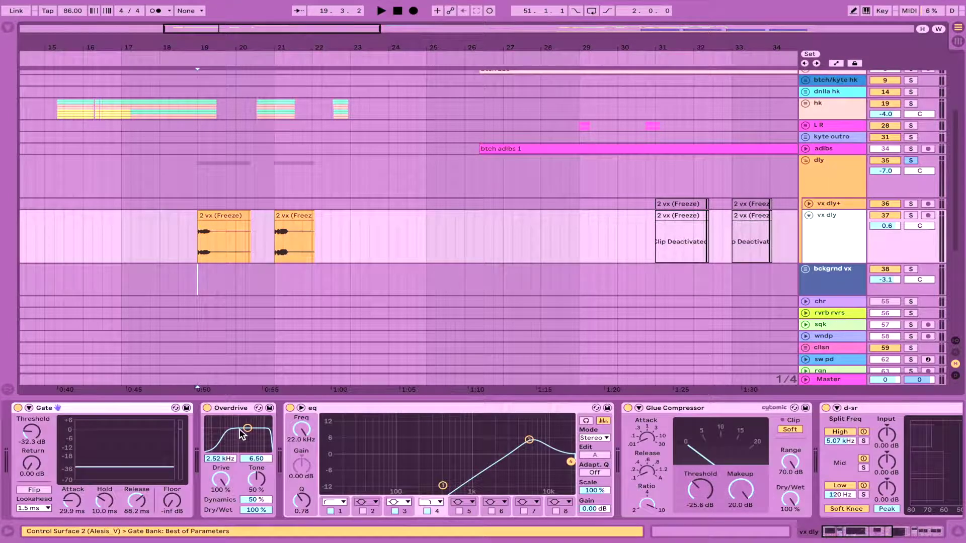
pyautogui.scroll(-5, 212, 461)
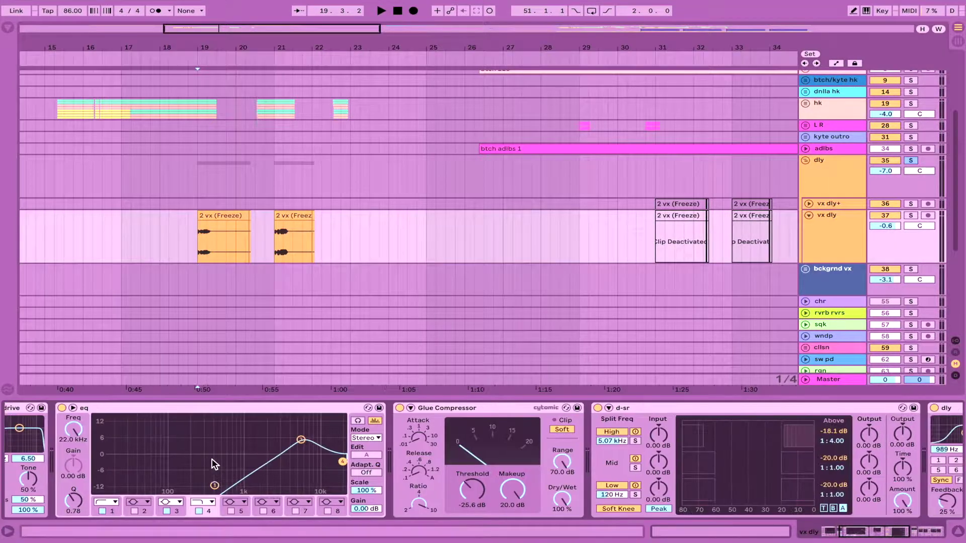
pyautogui.scroll(-10, 244, 496)
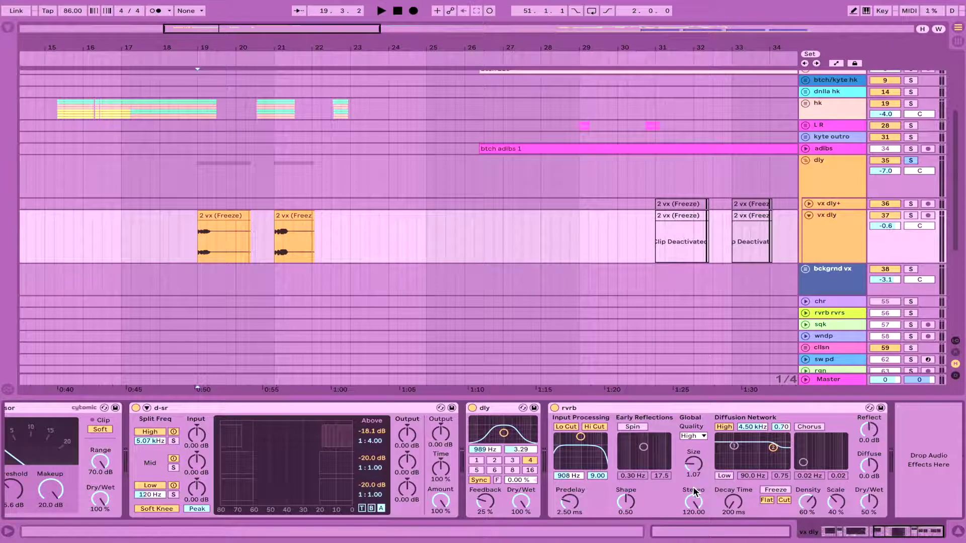
pyautogui.press('space')
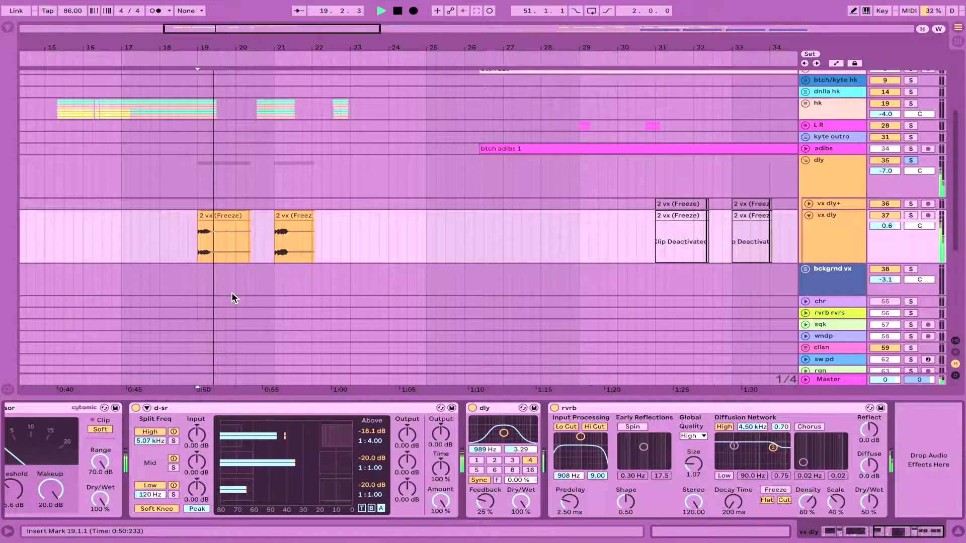
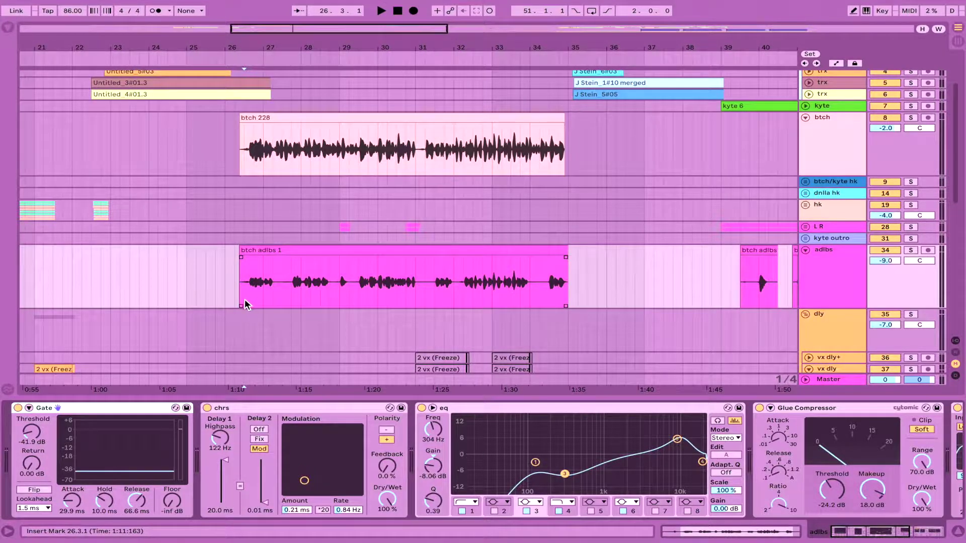
# - Audition the btch vocal together with its adlbs track from bar 26
pyautogui.press('space')
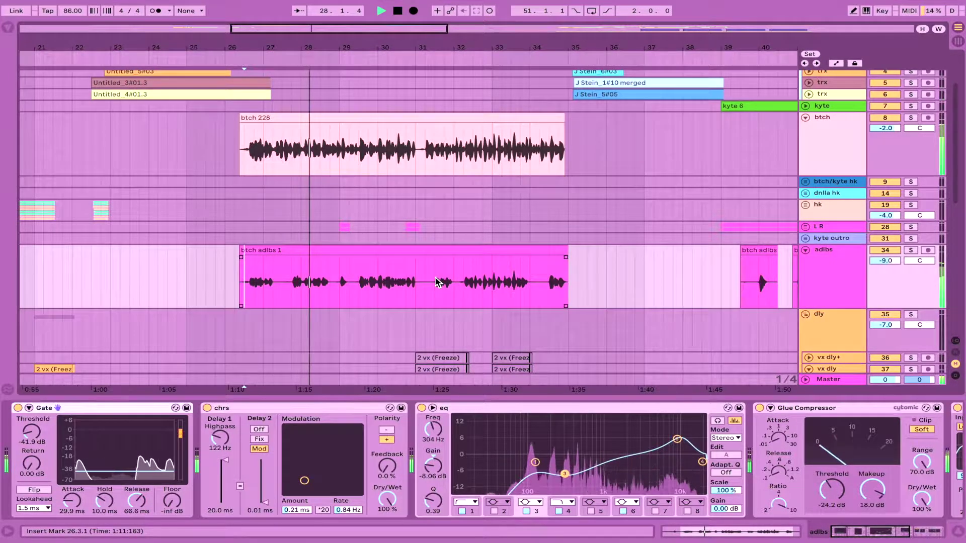
pyautogui.press('space')
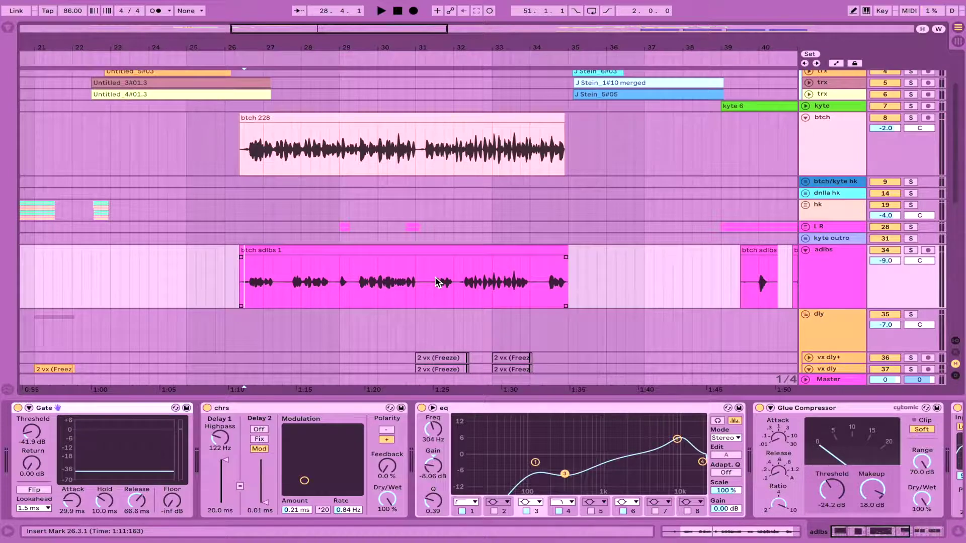
# - Unfold the L R group and both of its btch adlbs tracks, and place the insert marker at bar 29
pyautogui.hscroll(3, 437, 282)
pyautogui.scroll(-1, 438, 282)
pyautogui.click(805, 216)
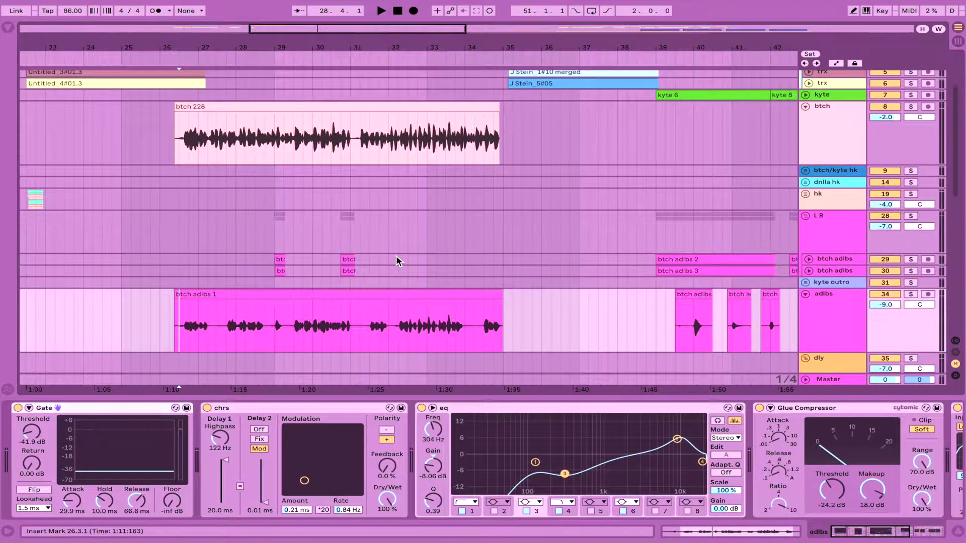
pyautogui.click(770, 285)
pyautogui.click(807, 270)
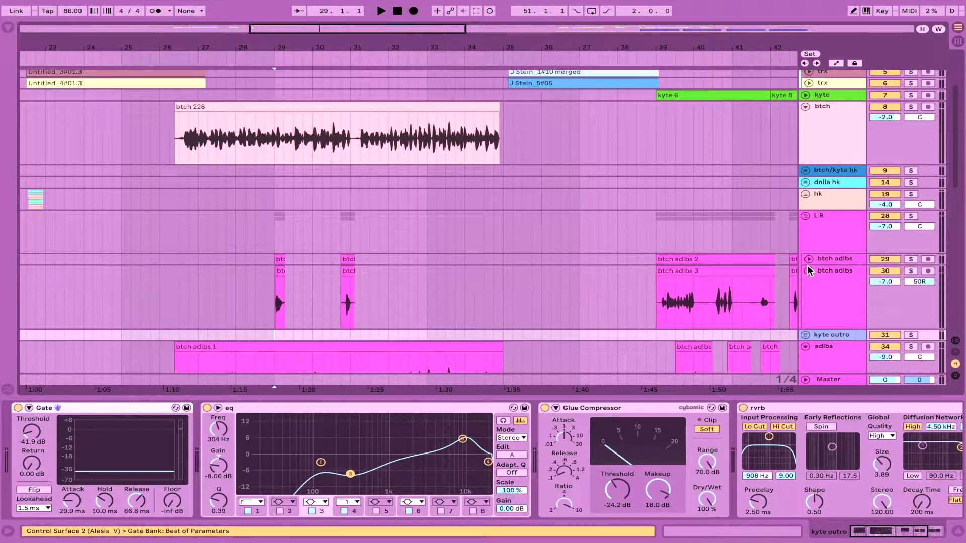
pyautogui.click(808, 260)
pyautogui.click(270, 307)
pyautogui.scroll(-3, 272, 301)
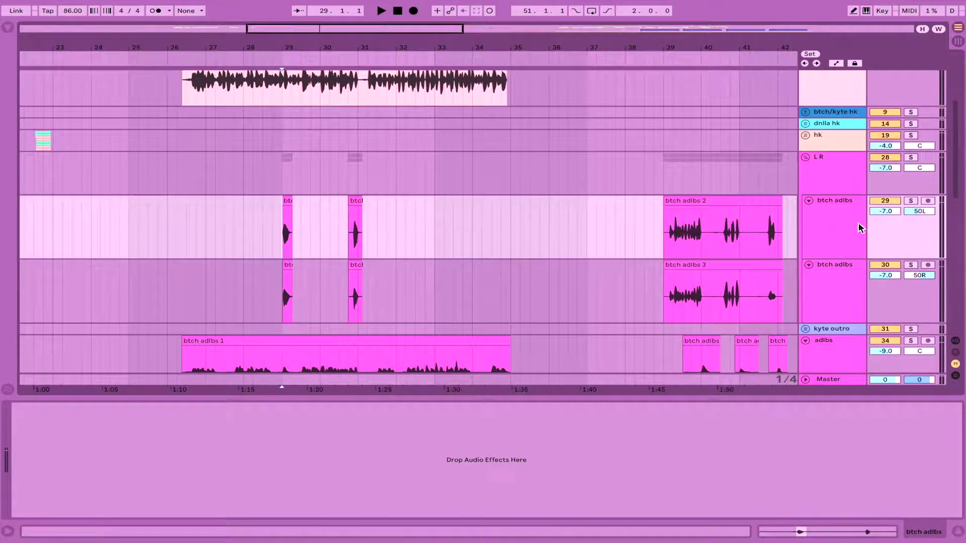
# - Review the L R group's effects chain through to the reverb, toggle its solo, and play the arrangement to audition the ad-libs
pyautogui.click(845, 160)
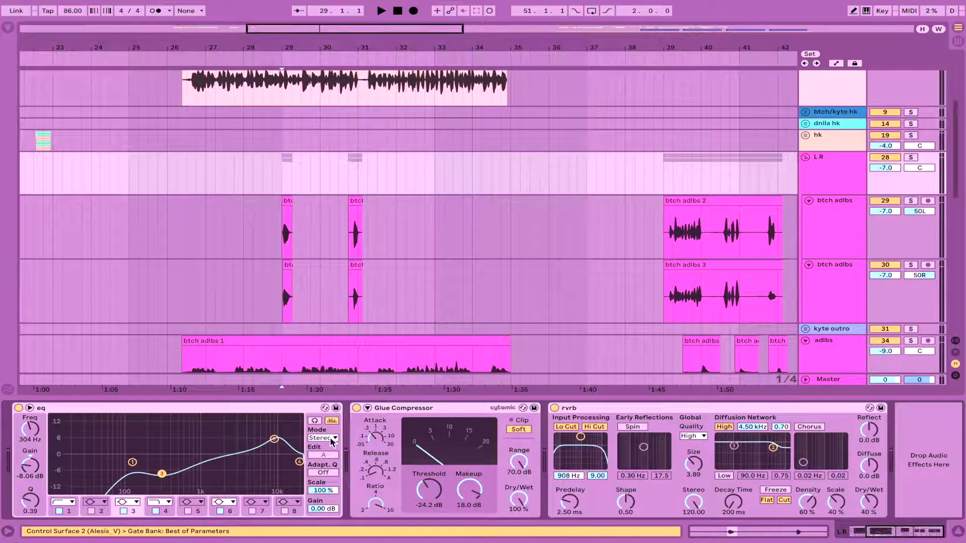
pyautogui.click(911, 158)
pyautogui.press('space')
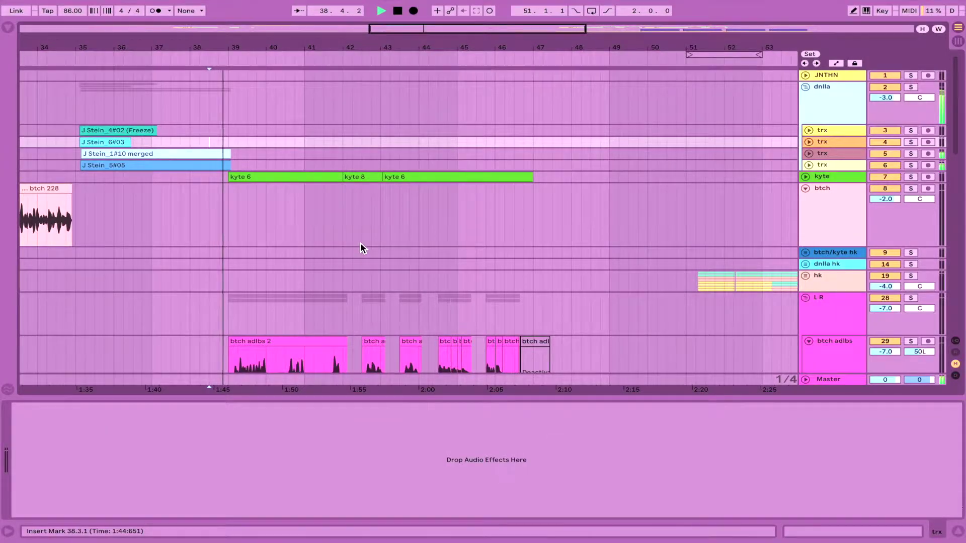
pyautogui.scroll(-2, 360, 247)
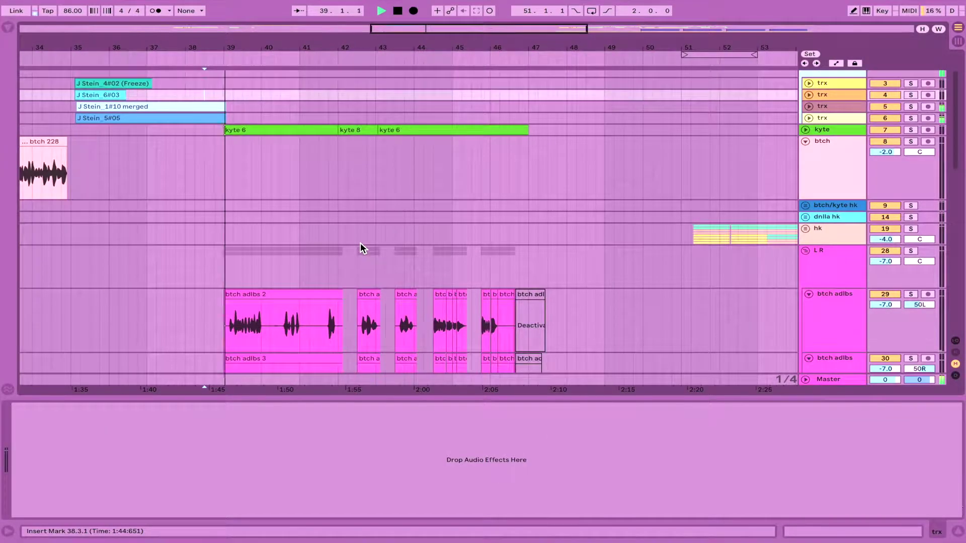
# - Review the effects chains of the L R group and the adlbs track, and place the insert marker in the btch adlbs 1 clip
pyautogui.scroll(-3, 360, 248)
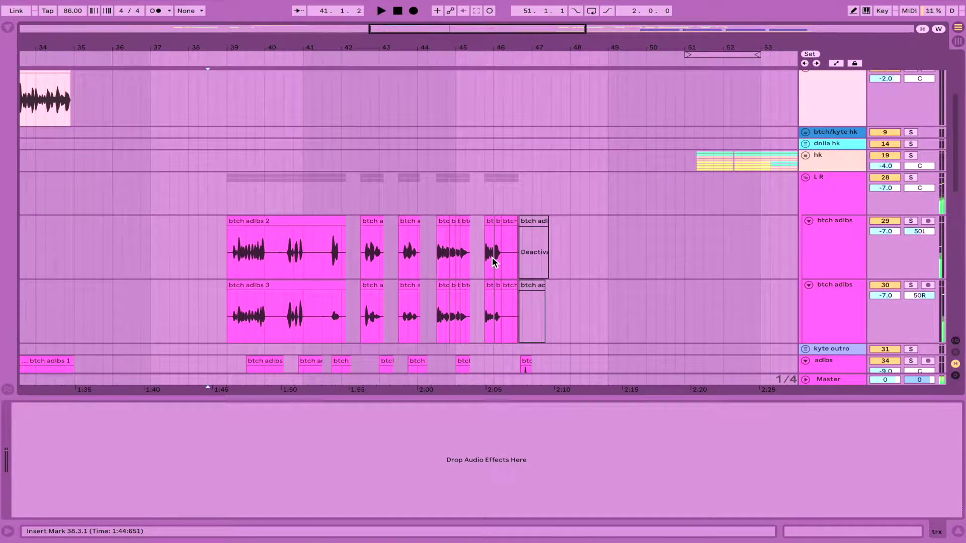
pyautogui.scroll(-1, 493, 261)
pyautogui.click(830, 165)
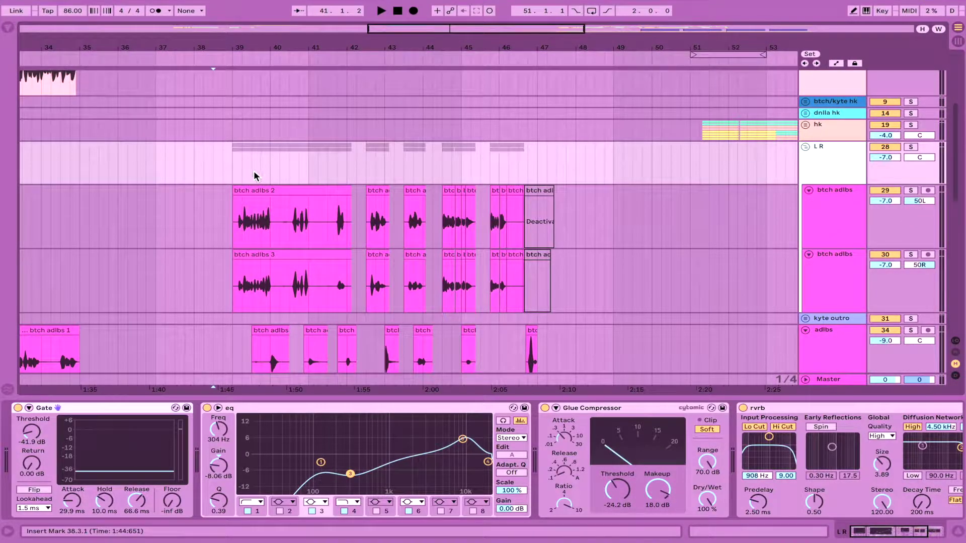
pyautogui.scroll(-3, 254, 177)
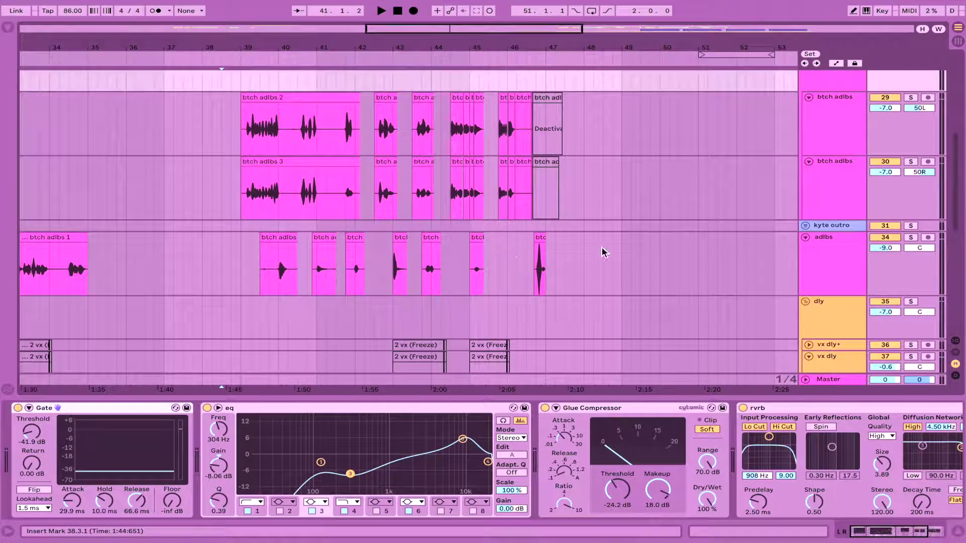
pyautogui.click(829, 274)
pyautogui.hscroll(-10, 352, 312)
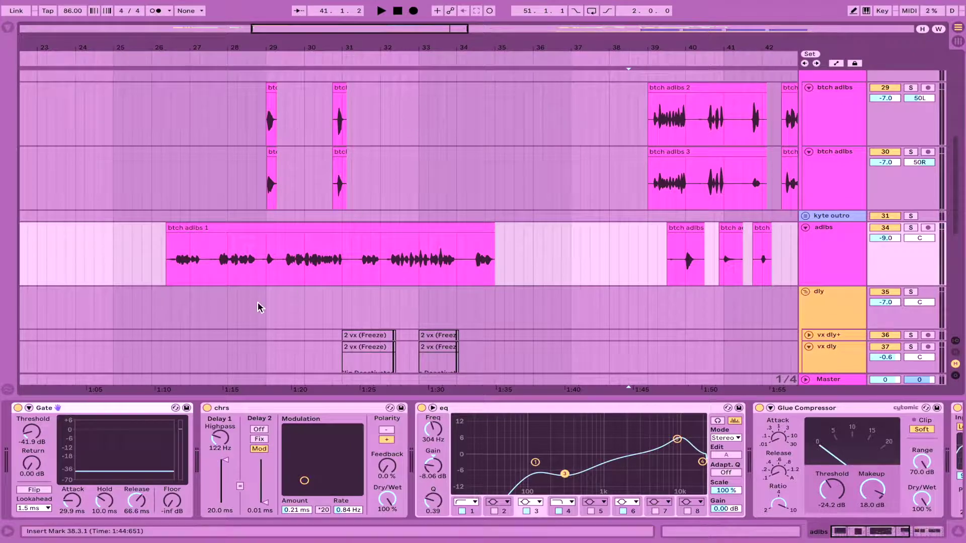
pyautogui.click(315, 246)
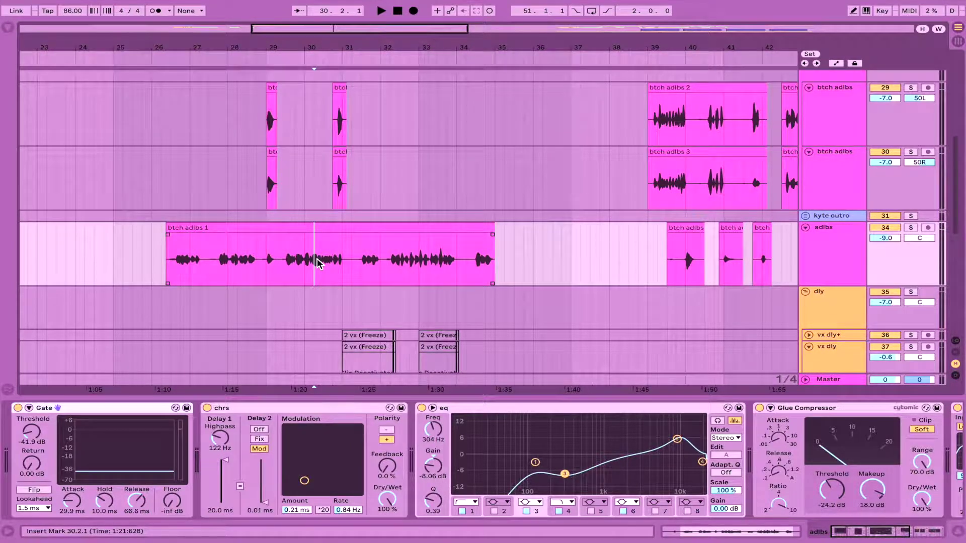
# - Play the arrangement from bar 39 to audition the panned btch adlbs clips together with the adlbs track
pyautogui.click(267, 200)
pyautogui.hscroll(8, 264, 201)
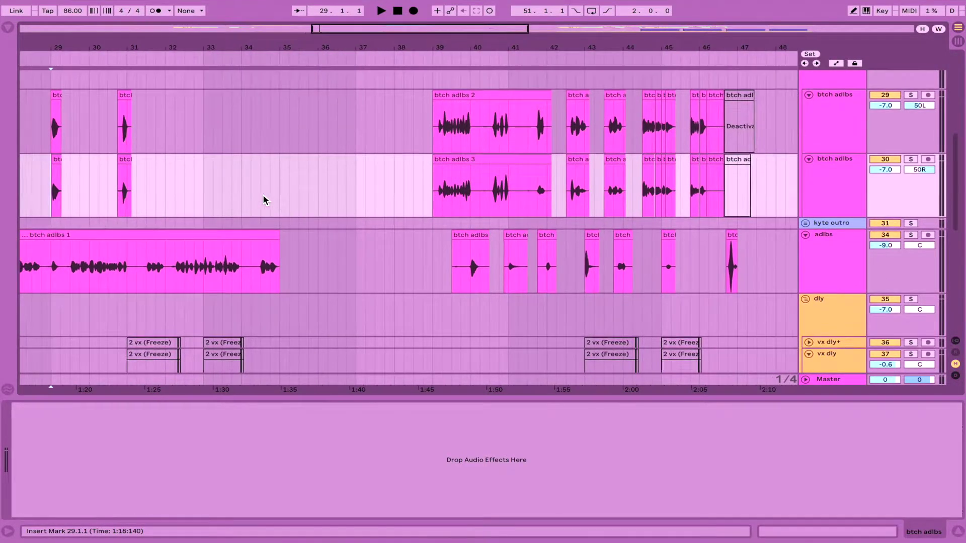
pyautogui.scroll(2, 354, 196)
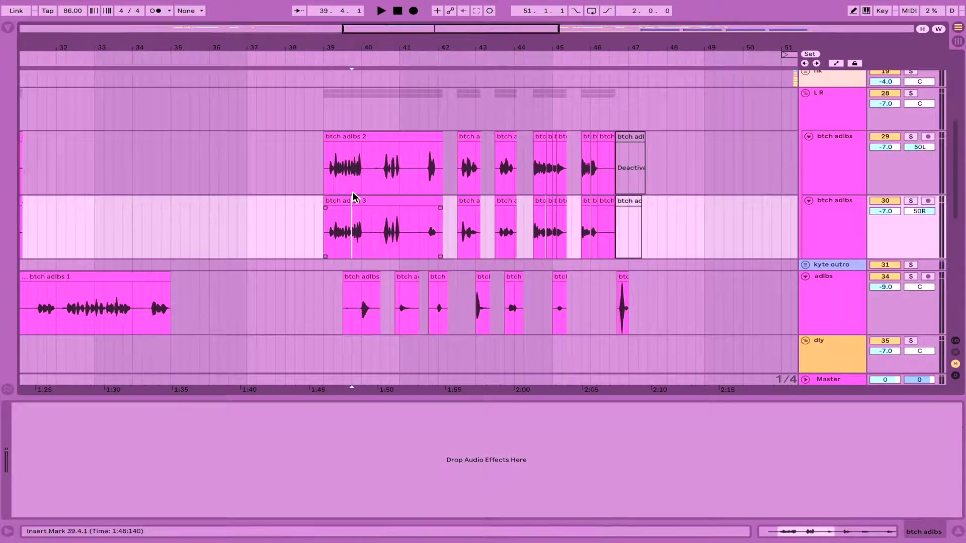
pyautogui.click(853, 120)
pyautogui.click(341, 241)
pyautogui.press('space')
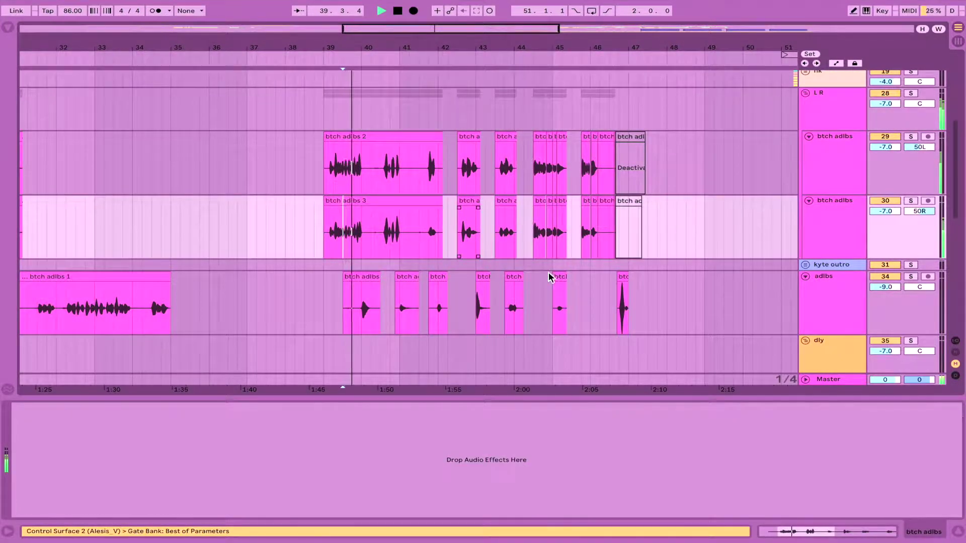
pyautogui.click(836, 126)
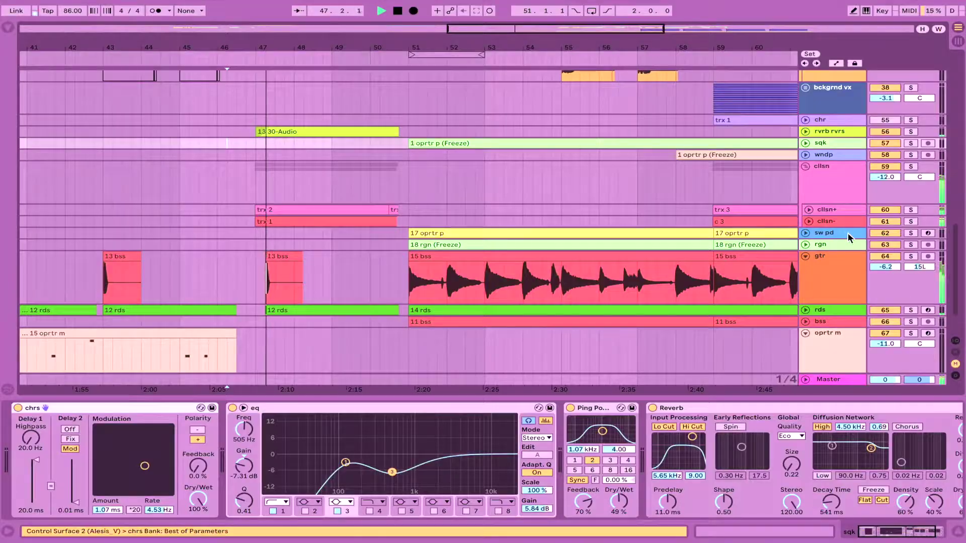
# - Unfold the cllsn+ and cllsn- tracks together to show their waveforms, and stop playback
pyautogui.click(841, 222)
pyautogui.keyDown('shift'); pyautogui.click(837, 209); pyautogui.keyUp('shift')
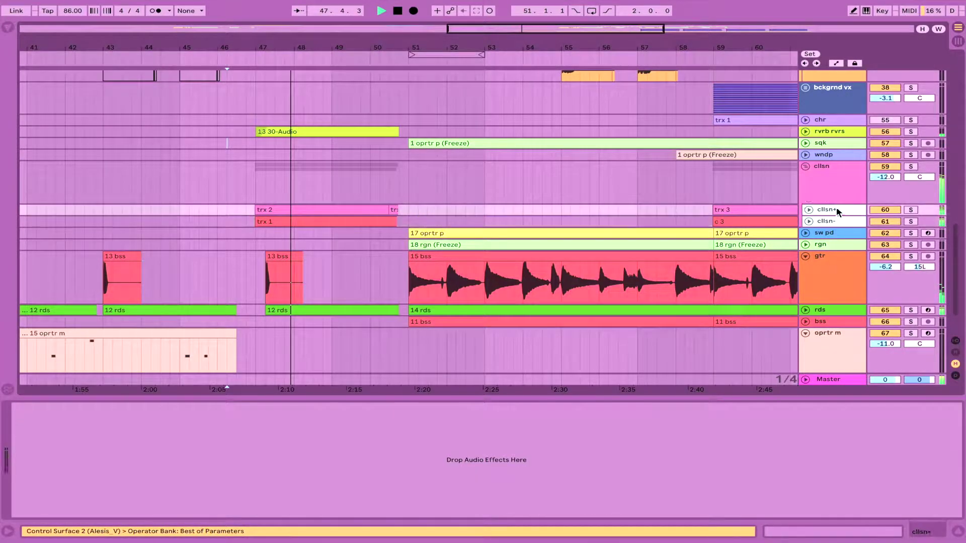
pyautogui.press('Right')
pyautogui.press('space')
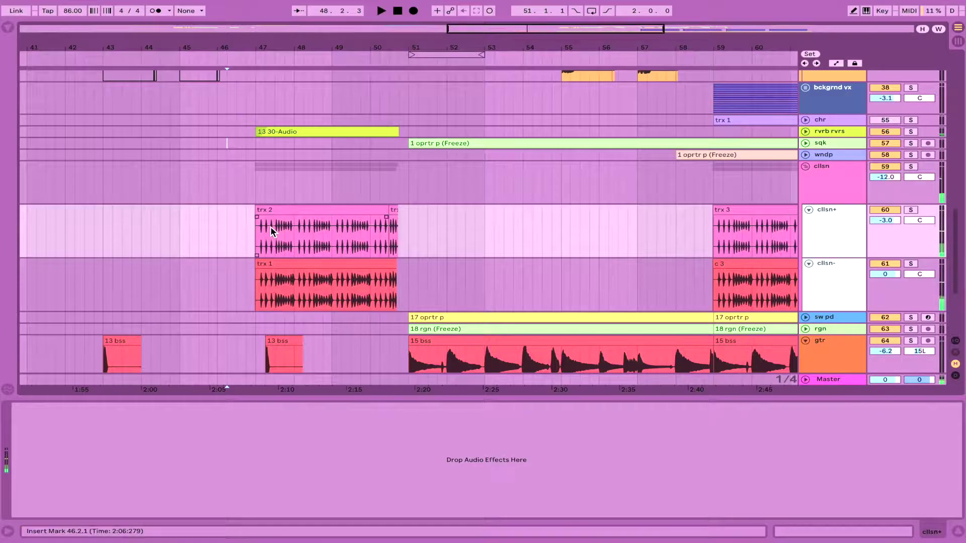
# - Solo the cllsn group and play it from bar 47 while reviewing its eq, Glue Compressor and rvrb effects
pyautogui.click(258, 245)
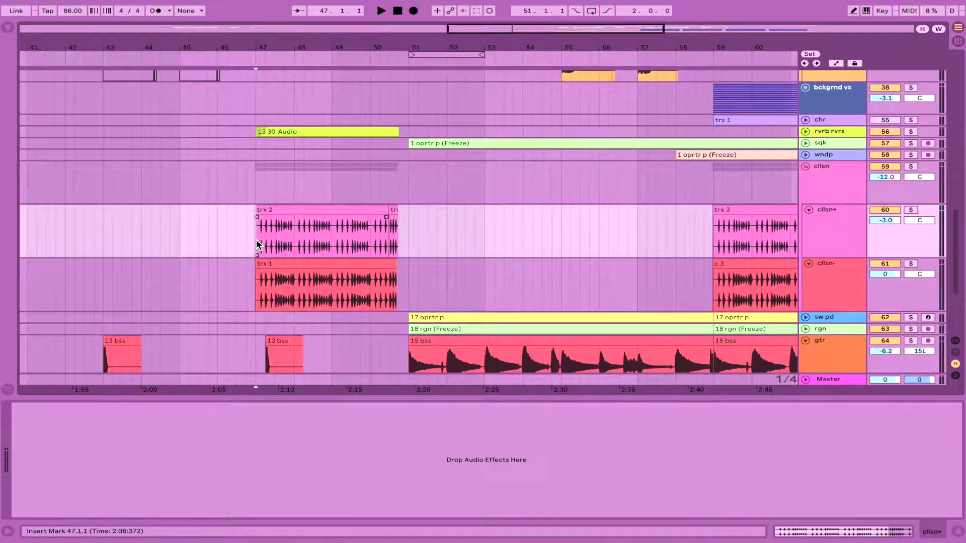
pyautogui.press('+')
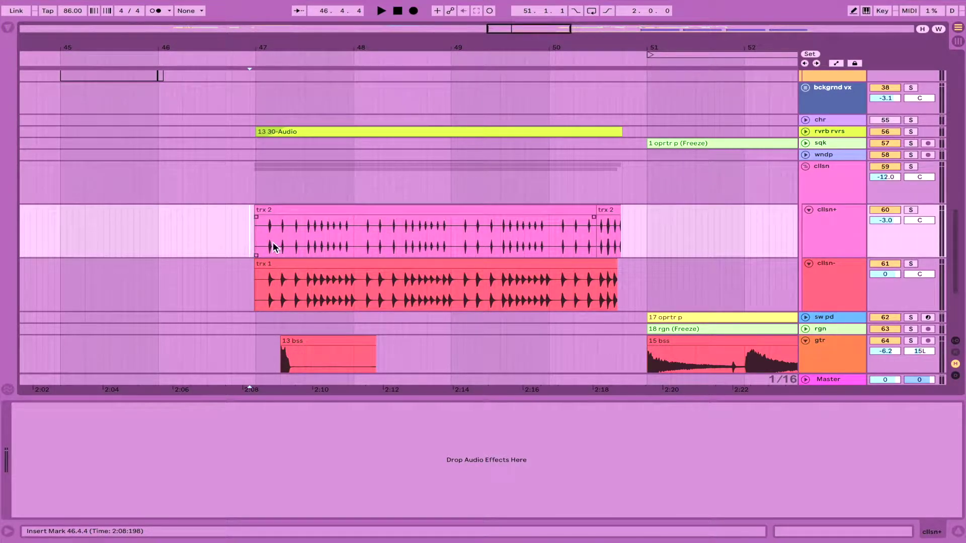
pyautogui.click(260, 245)
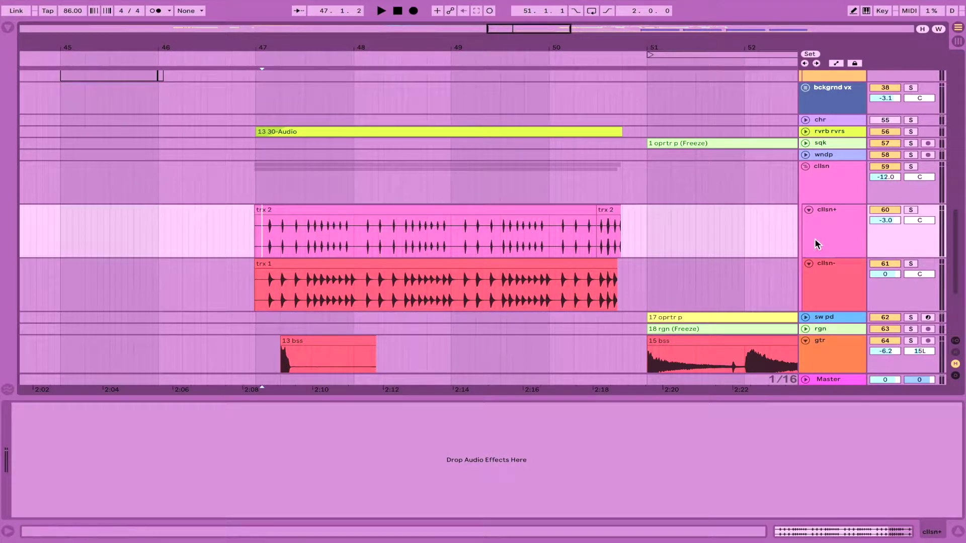
pyautogui.press('Down')
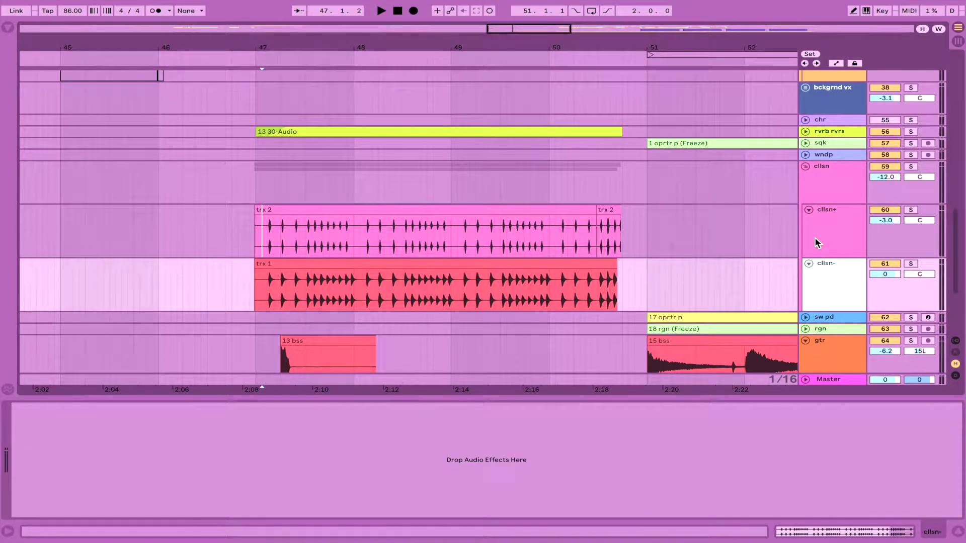
pyautogui.click(255, 274)
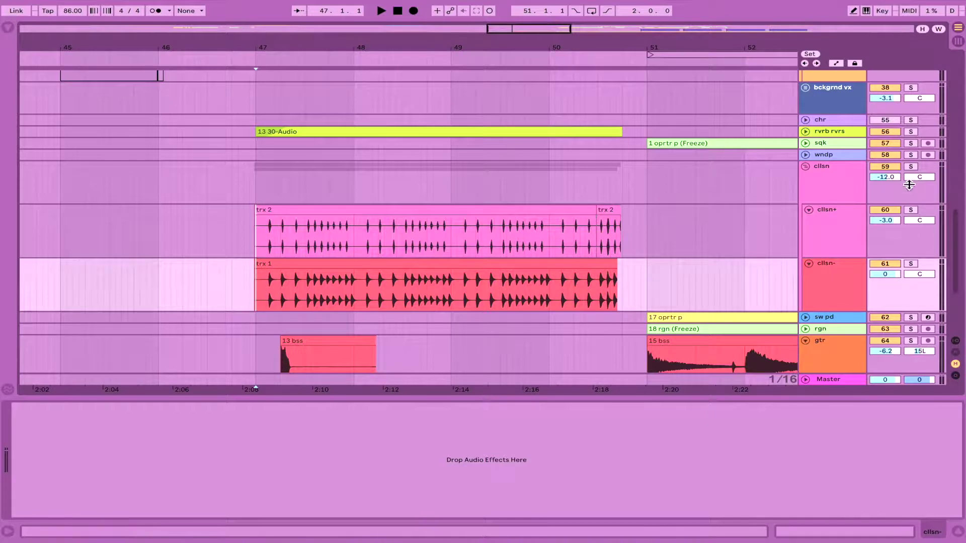
pyautogui.click(911, 168)
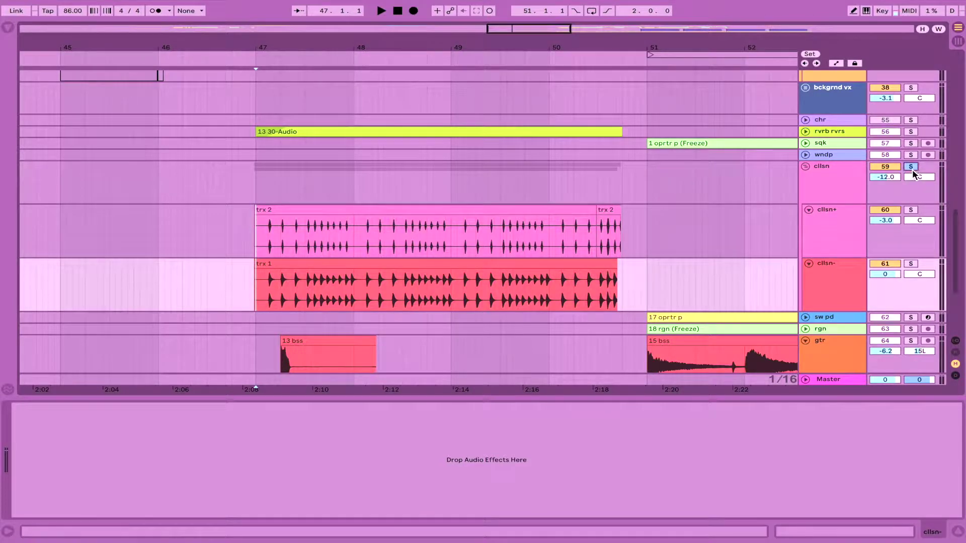
pyautogui.click(845, 189)
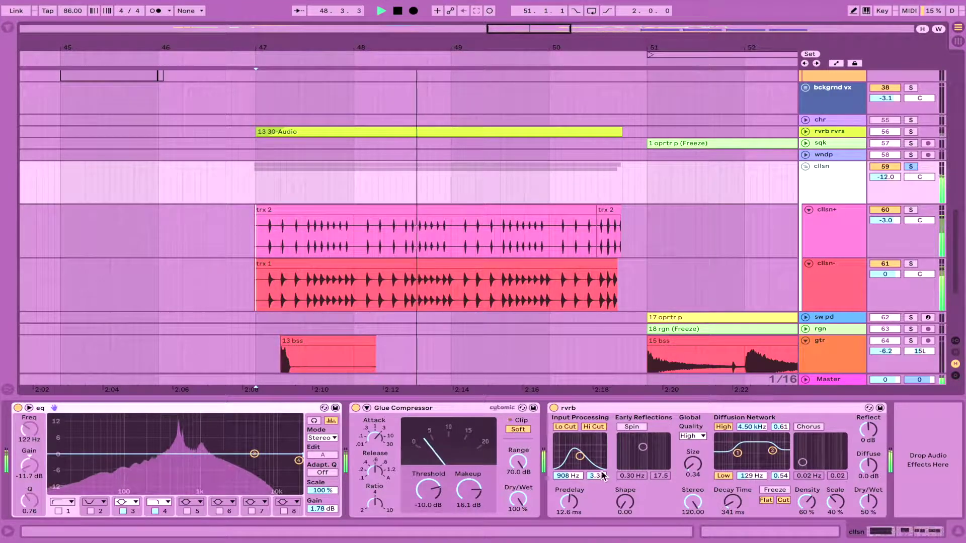
pyautogui.press('space')
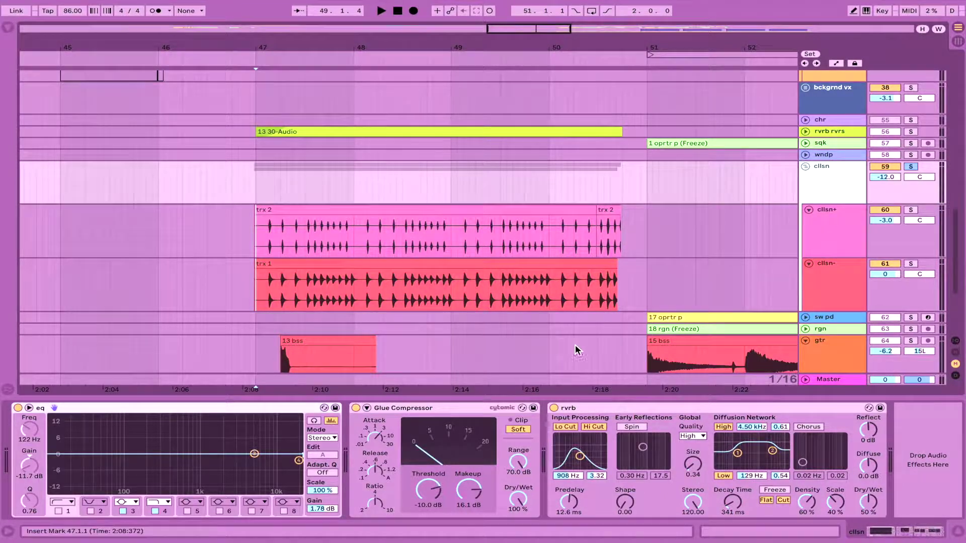
# - Review the gtr track's Gate, Amp and eq chain, and audition its 13 bss clip with the cllsn tracks from bar 46
pyautogui.scroll(-5, 559, 338)
pyautogui.hscroll(2, 559, 338)
pyautogui.click(353, 243)
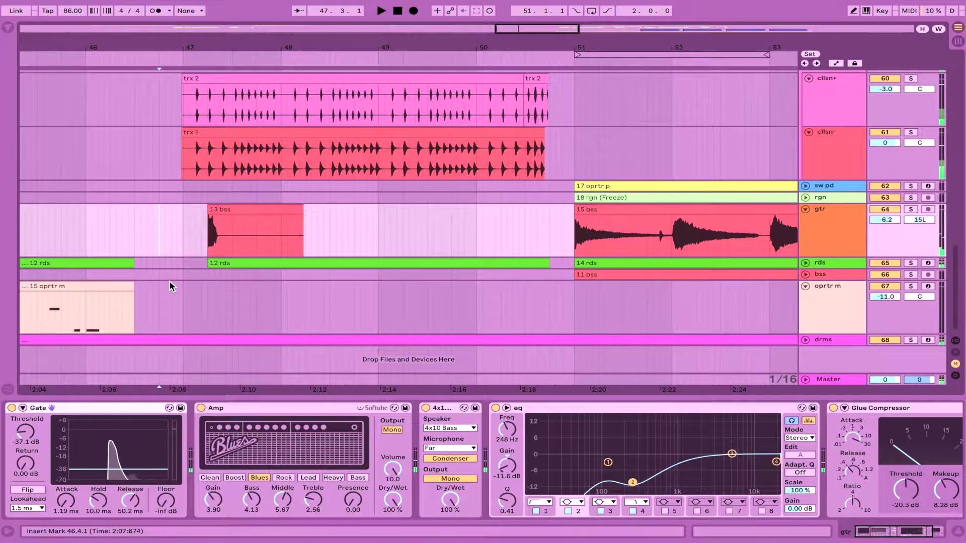
pyautogui.press('space')
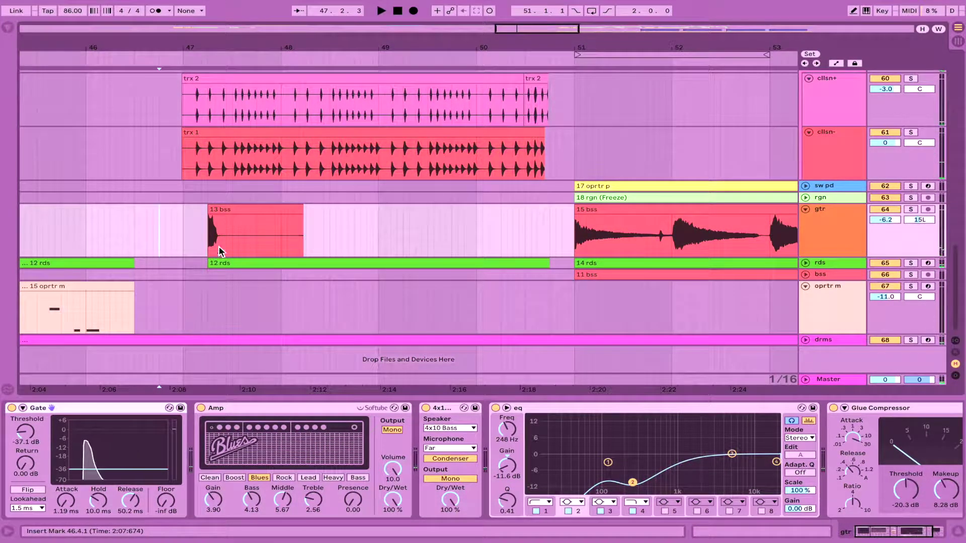
pyautogui.click(249, 207)
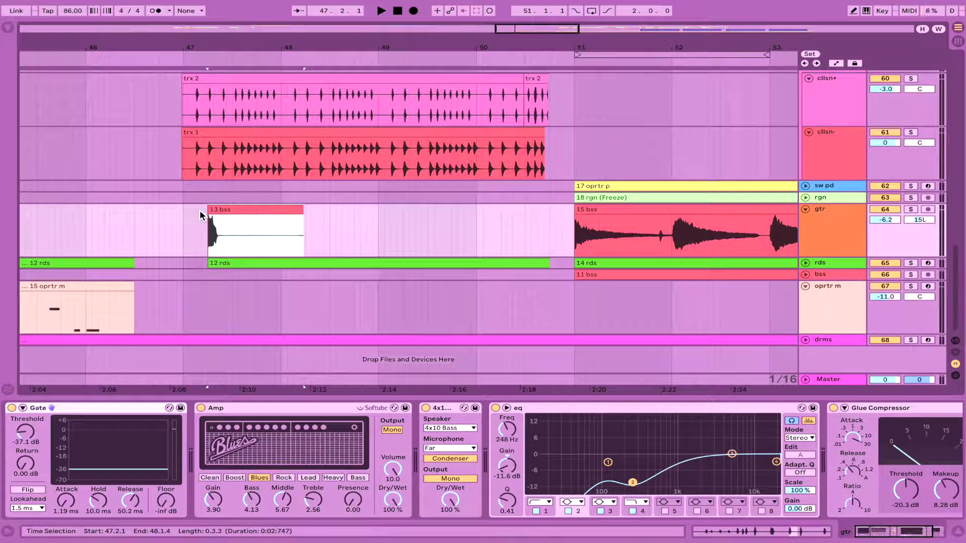
pyautogui.click(152, 233)
pyautogui.press('space')
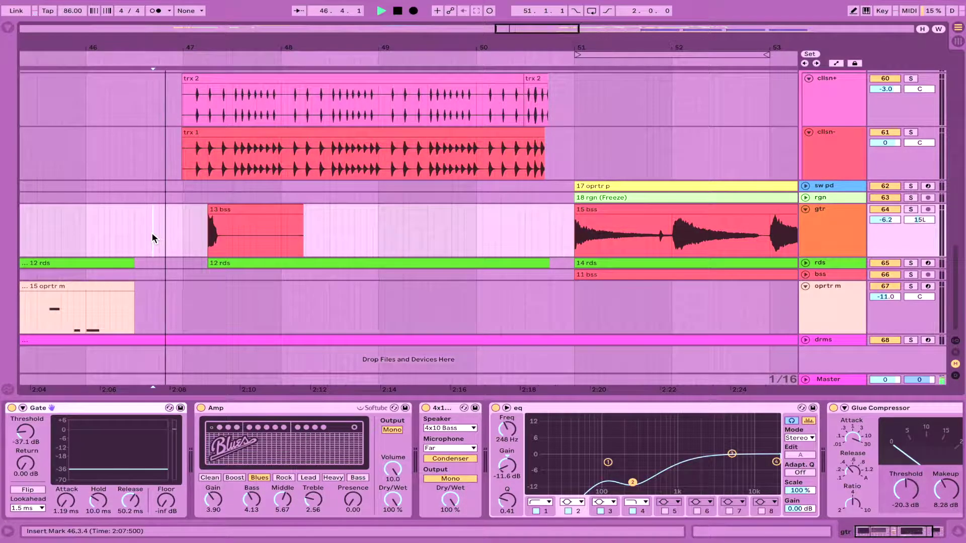
pyautogui.scroll(4, 152, 233)
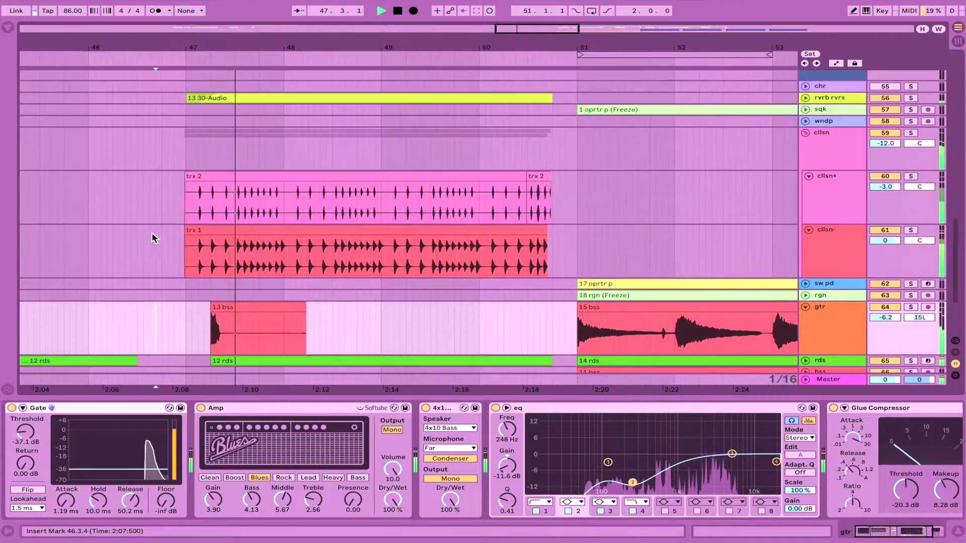
pyautogui.press('space')
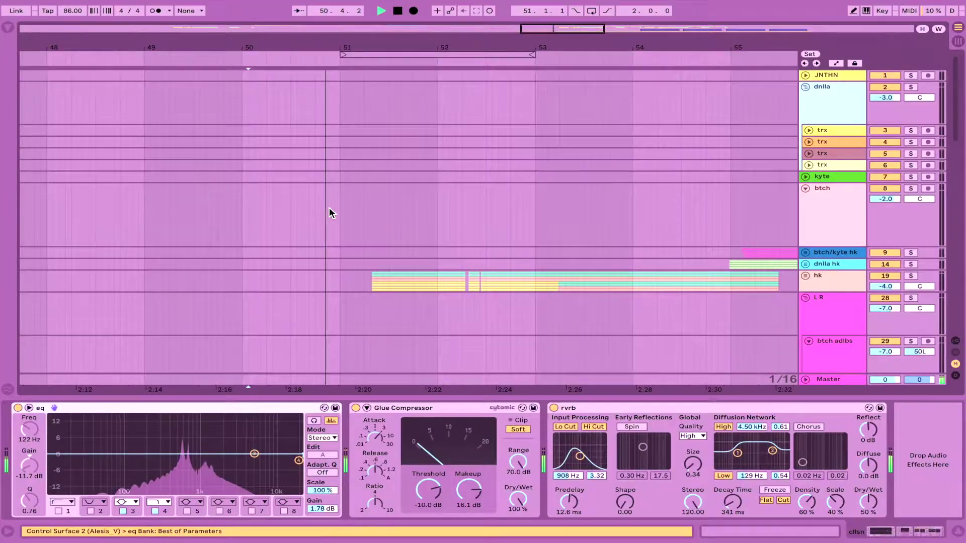
# - Play the arrangement from about bar 50 to audition the transition into the section at bar 51
pyautogui.click(329, 207)
pyautogui.press('h')
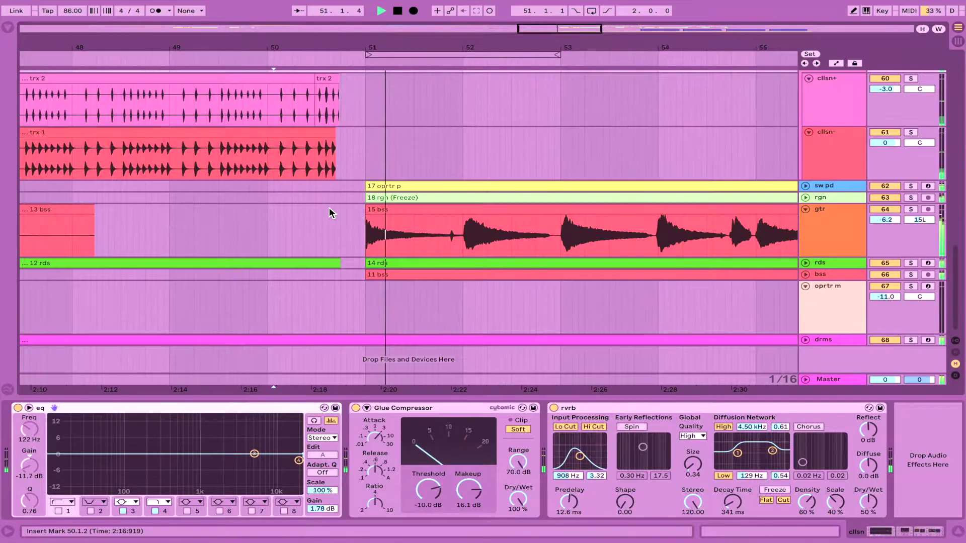
pyautogui.press('h')
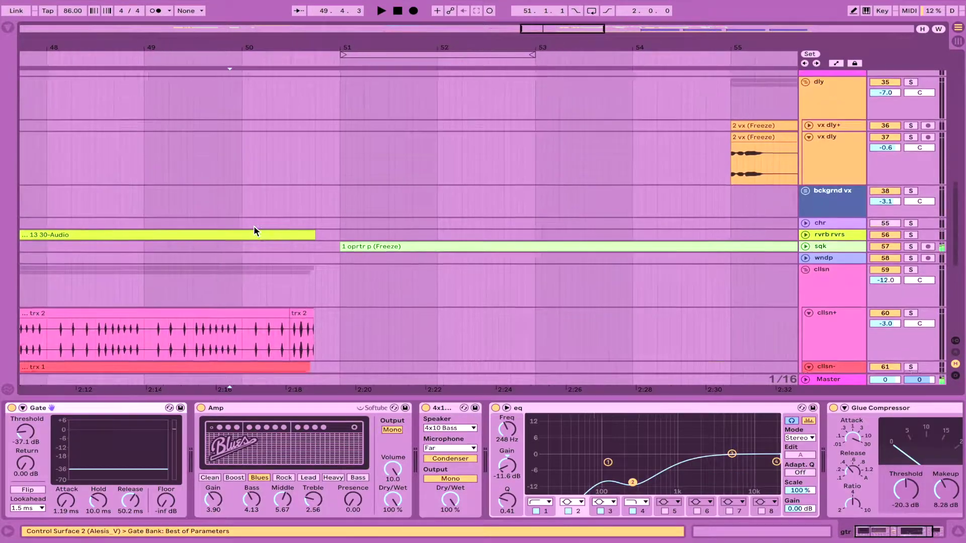
pyautogui.scroll(-15, 254, 225)
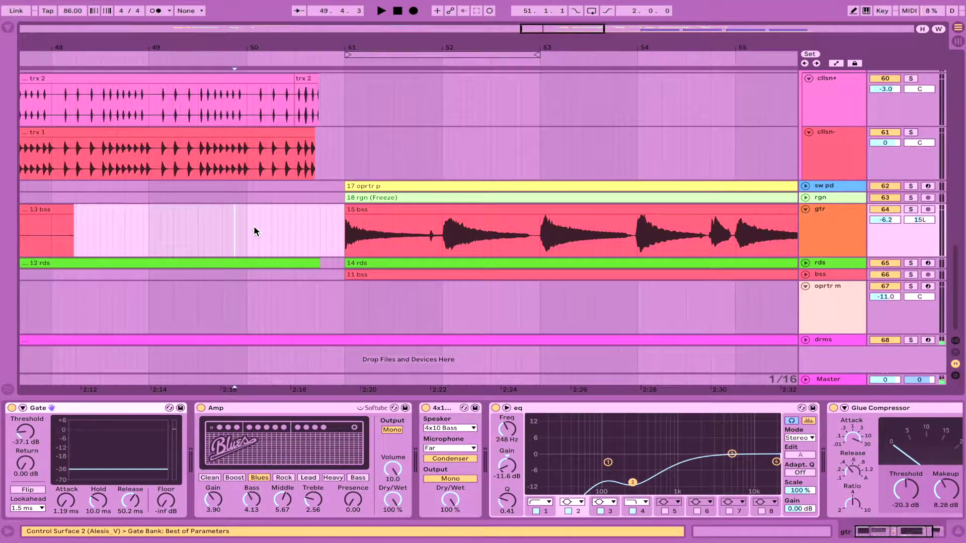
# - Select the 13 30-Audio clip at bar 47 and unfold its rvrb rvrs track to show the waveform
pyautogui.click(274, 190)
pyautogui.scroll(15, 254, 174)
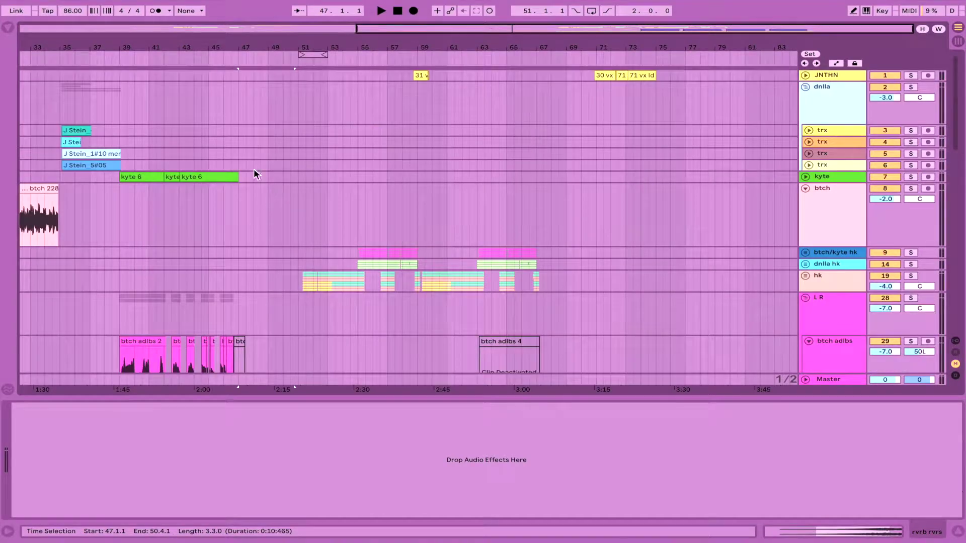
pyautogui.hscroll(-2, 112, 158)
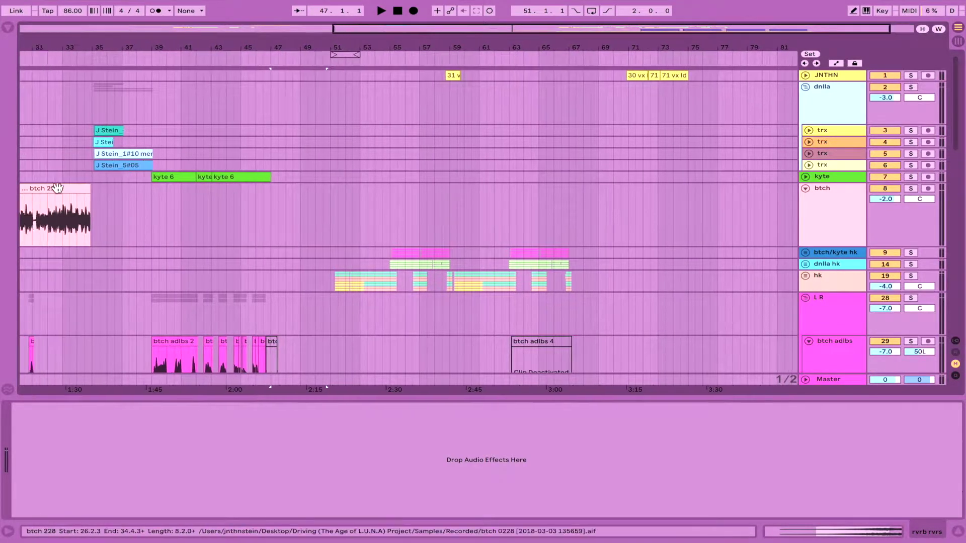
pyautogui.scroll(-5, 330, 206)
pyautogui.scroll(-5, 330, 207)
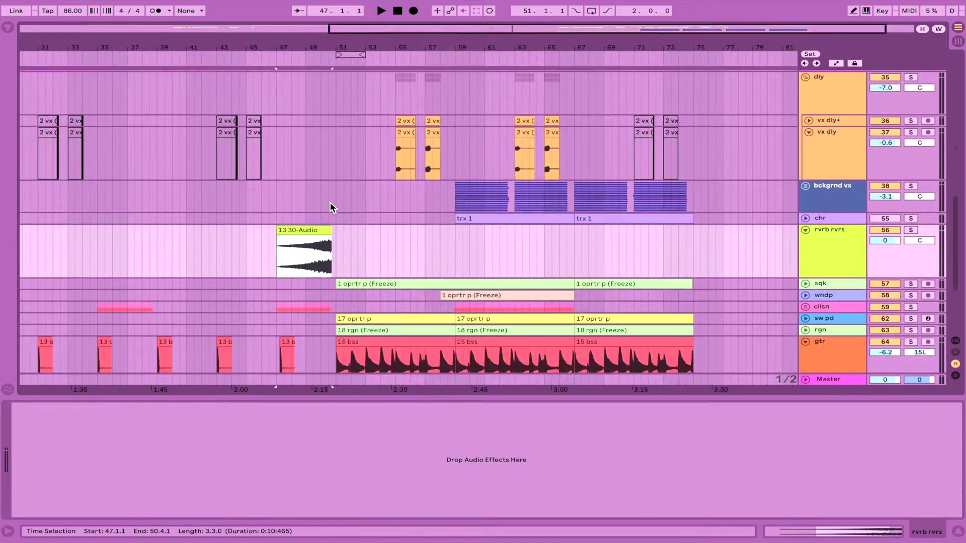
# - Reverse the 13 30-Audio clip, reverse it back in the enlarged clip view, and audition it from bar 47
pyautogui.doubleClick(305, 230)
pyautogui.click(915, 530)
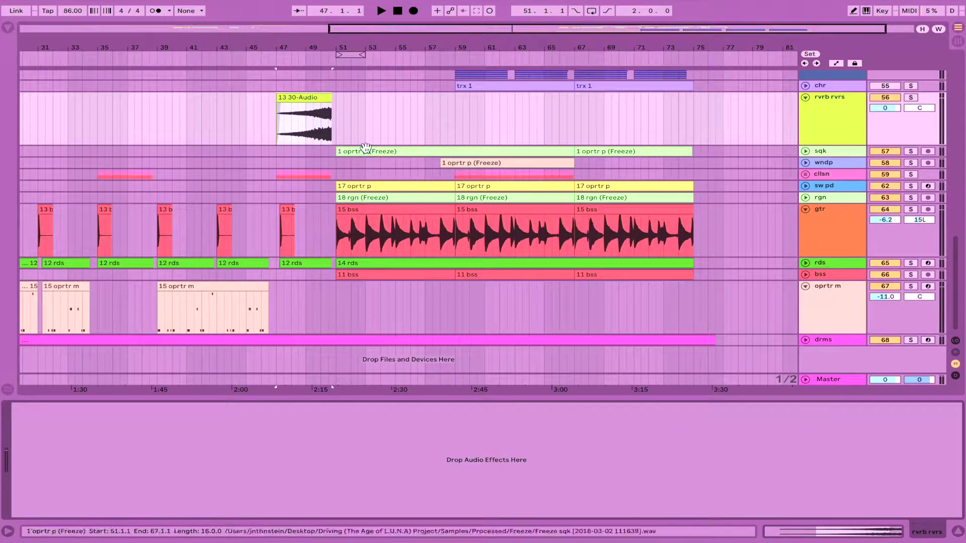
pyautogui.press('r')
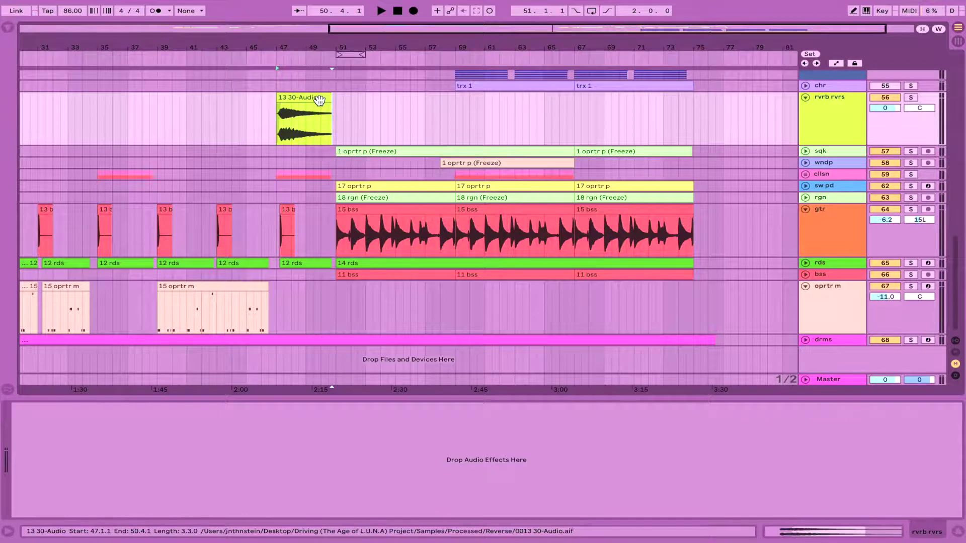
pyautogui.doubleClick(319, 101)
pyautogui.click(119, 61)
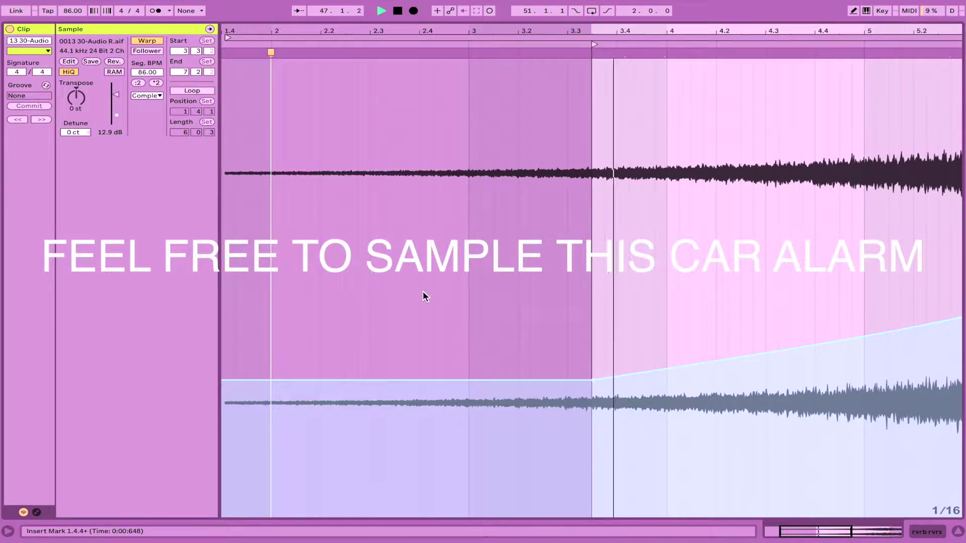
pyautogui.press('space')
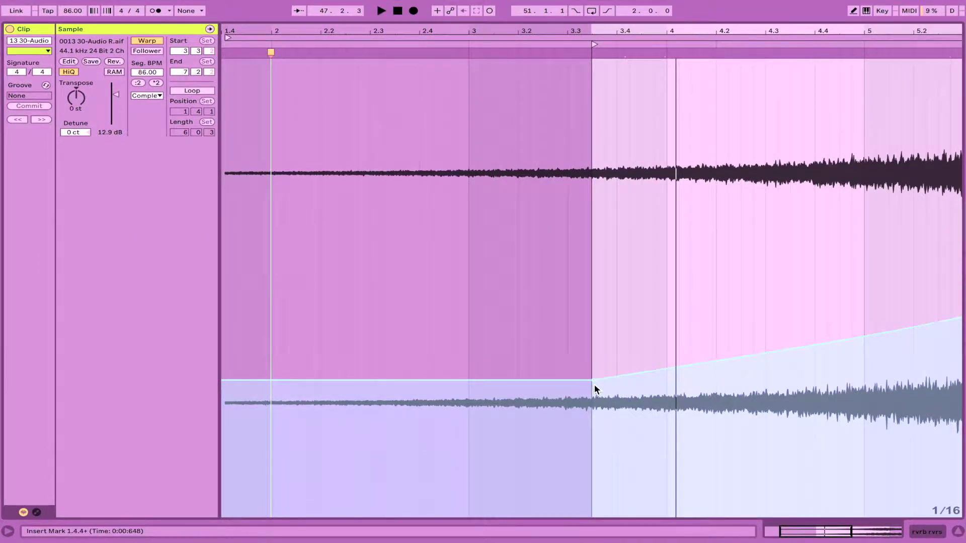
# - Examine the fade-in curve on the 13 30-Audio clip and audition it in the arrangement from bar 49 into bar 51
pyautogui.hscroll(10, 932, 306)
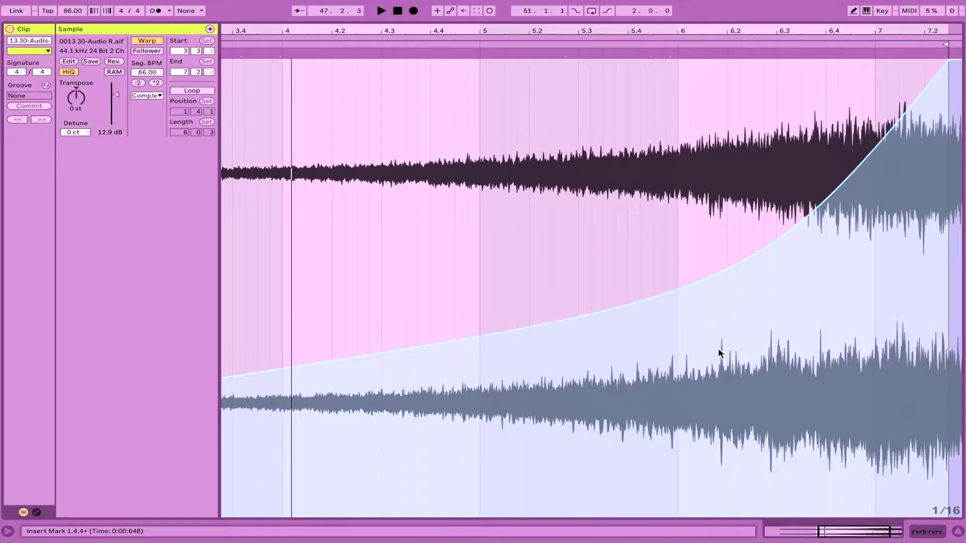
pyautogui.hotkey('shift', 'Tab')
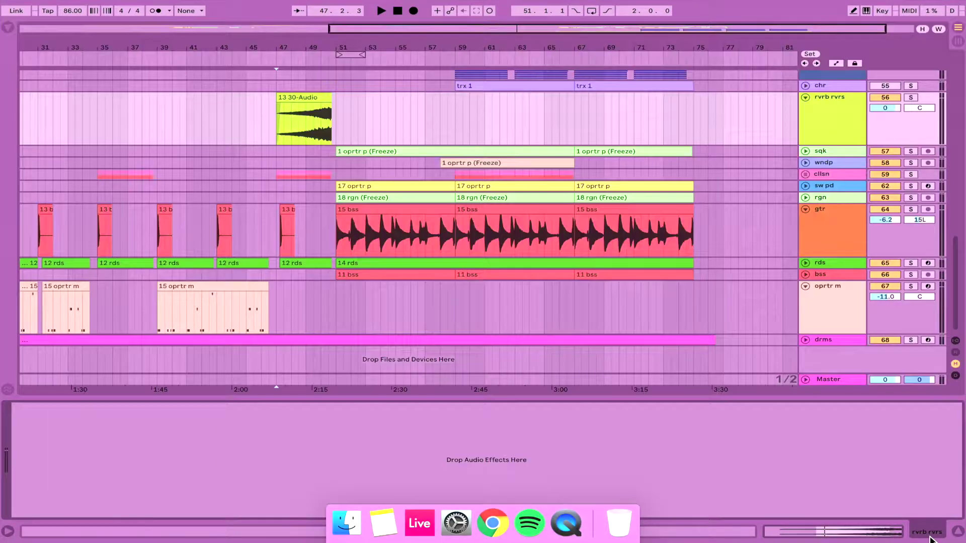
pyautogui.click(301, 135)
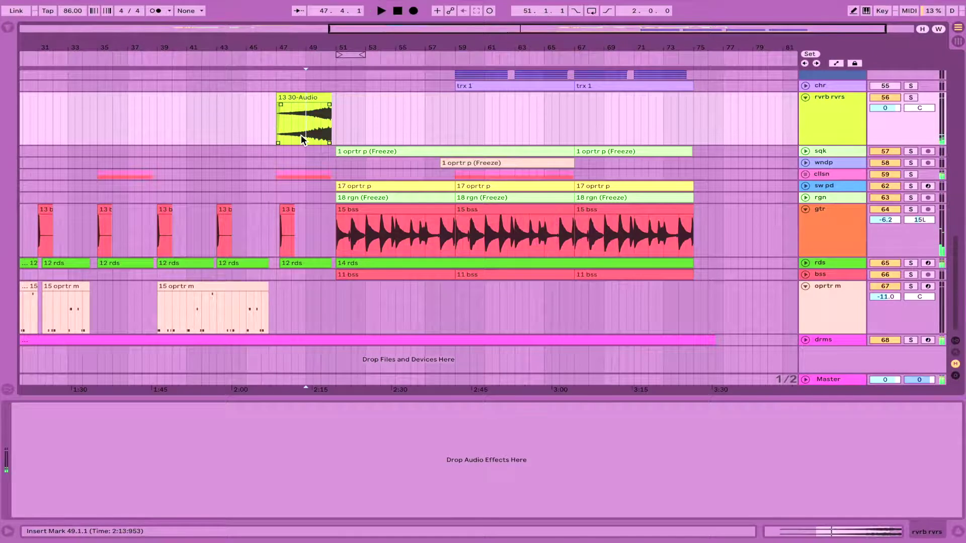
pyautogui.press('space')
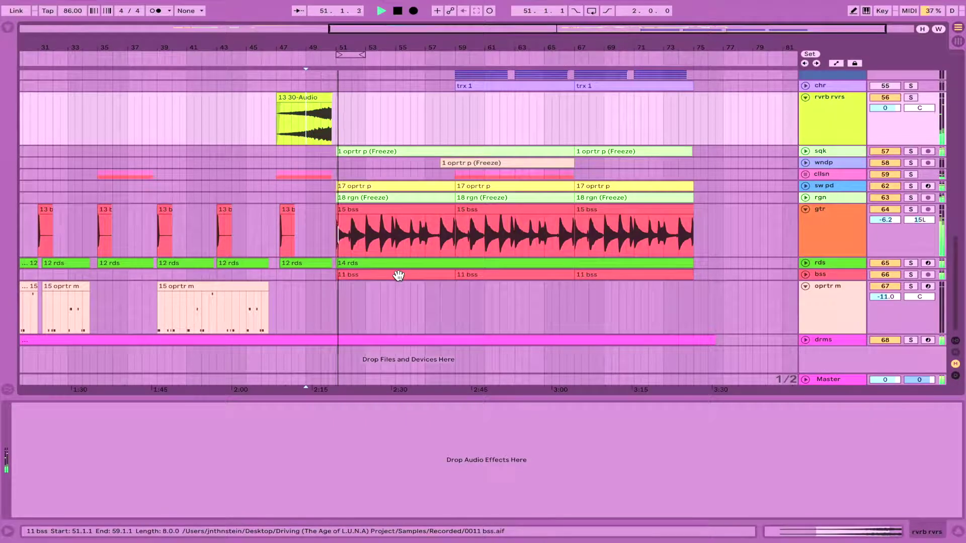
# - Zoom in on the gtr track around bar 50 and play the transition from bar 50 into the 15 bss clip
pyautogui.click(327, 237)
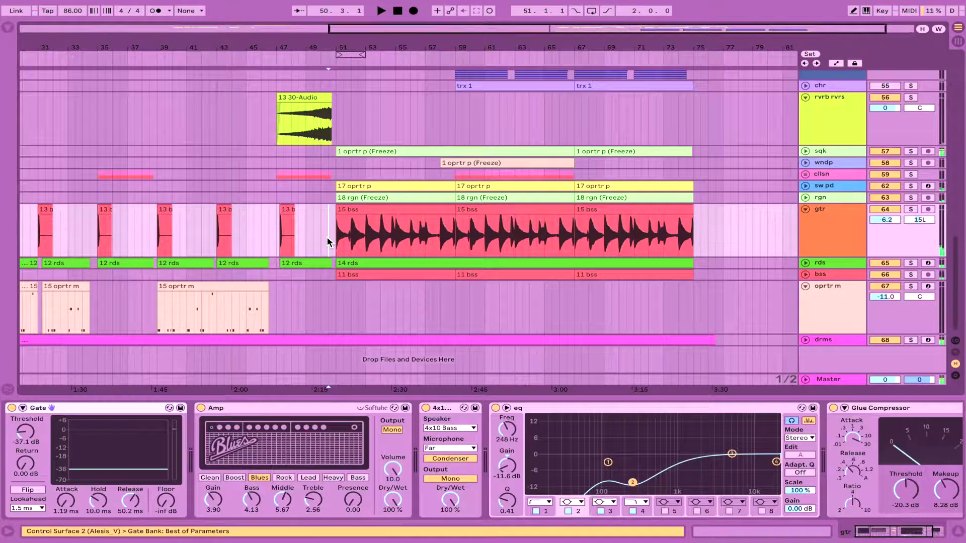
pyautogui.scroll(3, 327, 237)
pyautogui.scroll(3, 326, 236)
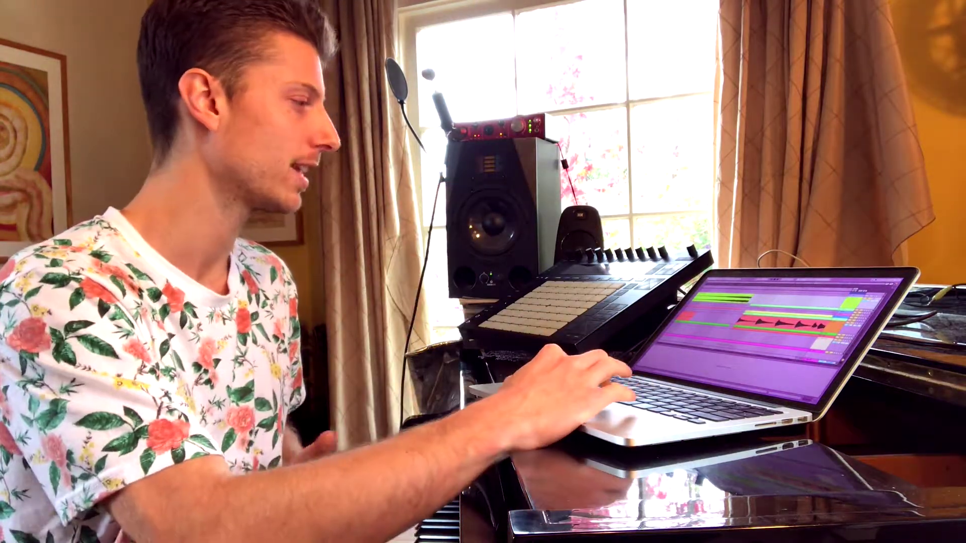
pyautogui.hotkey('shift', 'Tab')
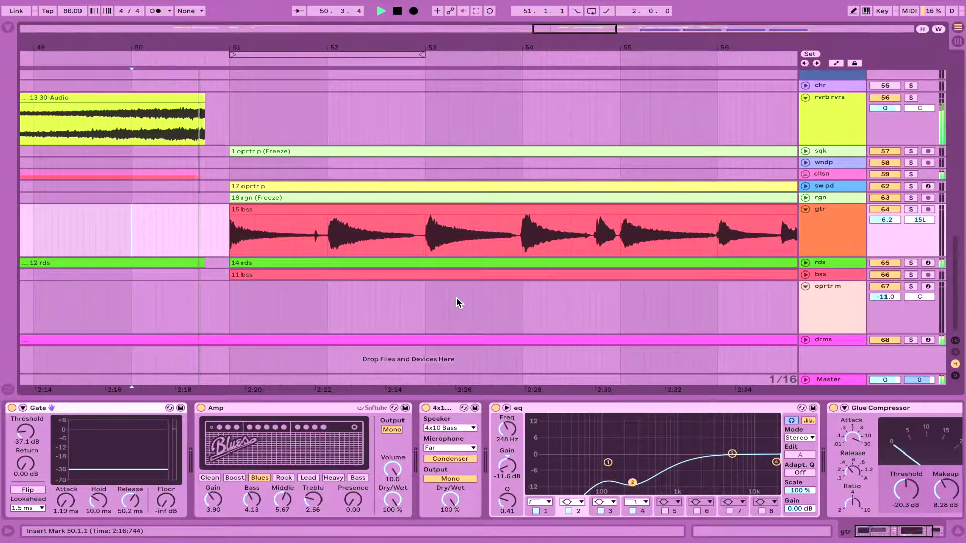
pyautogui.press('space')
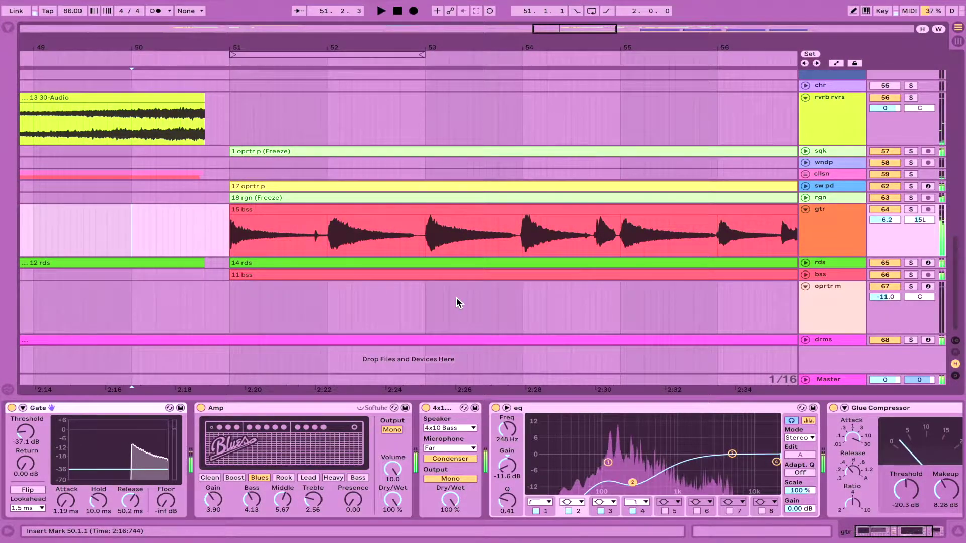
# - Solo the gtr track and audition its 15 bss clip through the Gate and Amp chain from just before bar 51
pyautogui.click(911, 209)
pyautogui.click(220, 241)
pyautogui.press('space')
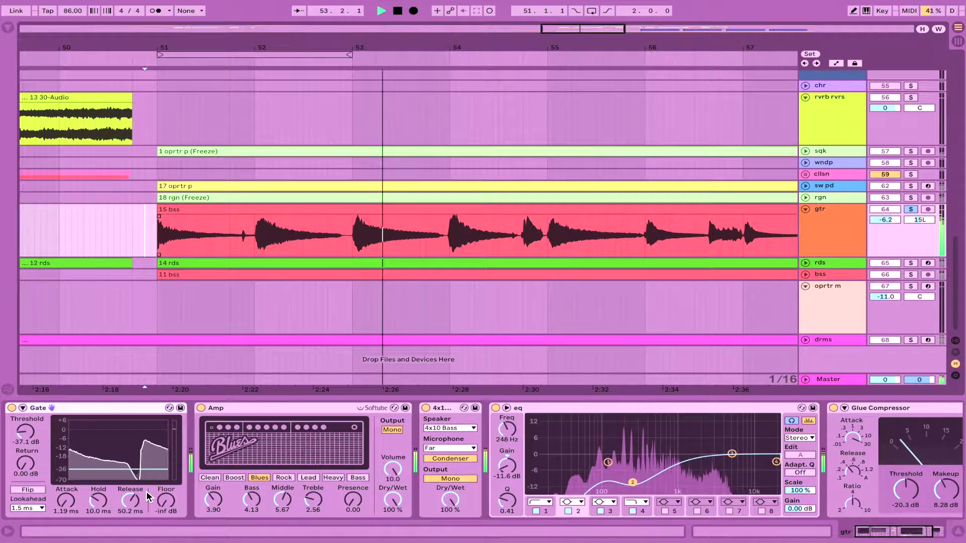
pyautogui.scroll(-3, 148, 494)
pyautogui.scroll(3, 147, 496)
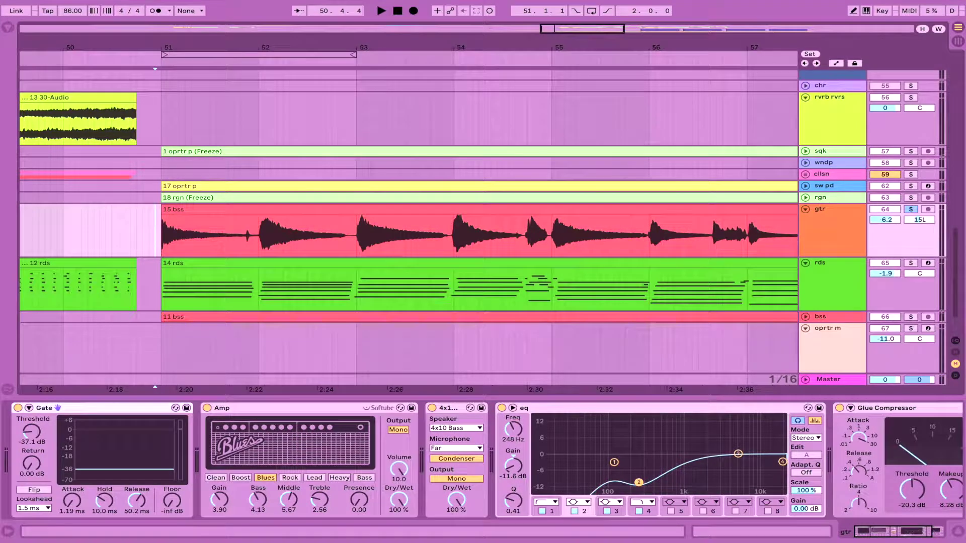
# - Audition the 14 rds clip, and the soloed bss track's 11 bss clip while reviewing its Gate, eq and Glue Compressor chain
pyautogui.click(428, 265)
pyautogui.press('space')
pyautogui.scroll(-2, 427, 274)
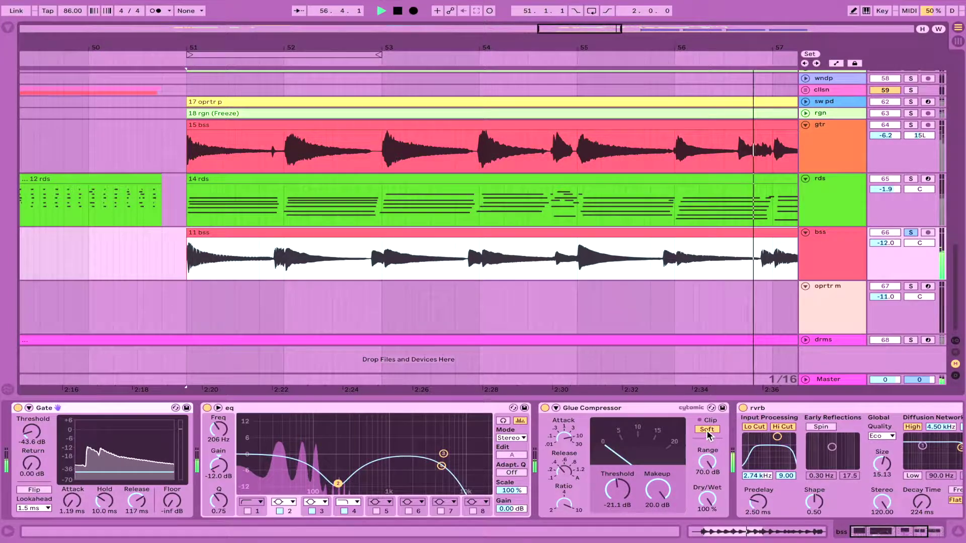
pyautogui.hscroll(3, 549, 442)
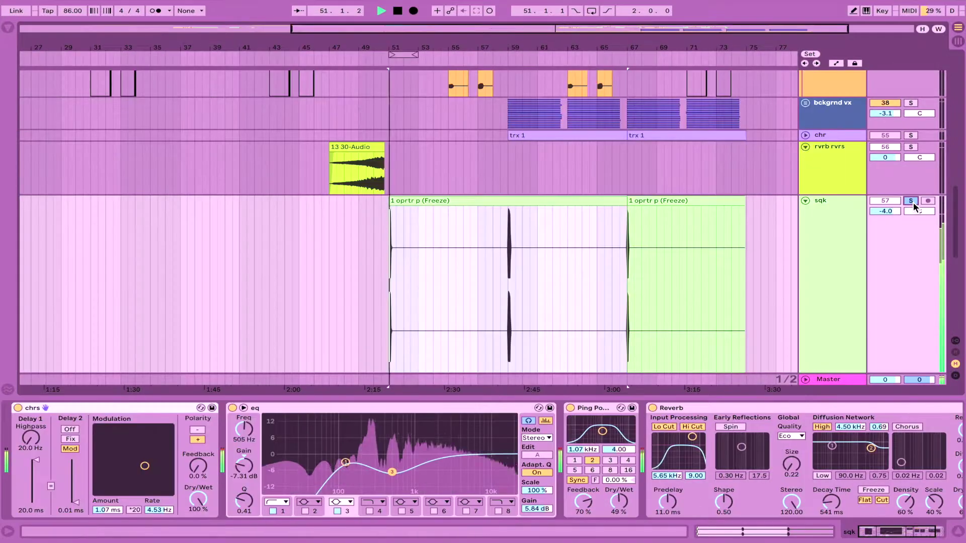
# - Audition the soloed sqk track from bar 51 while reviewing its chrs, eq, Ping Pong and Reverb chain
pyautogui.press('space')
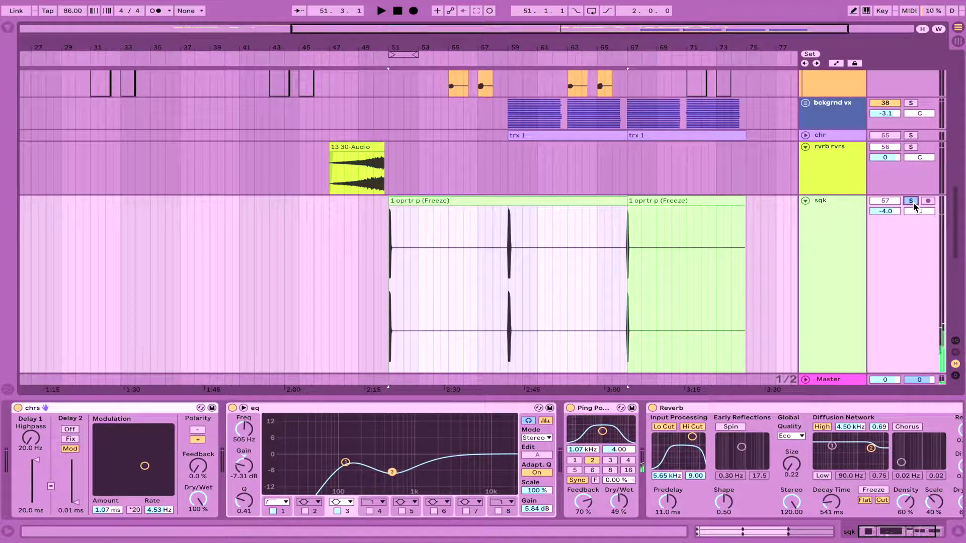
pyautogui.press('space')
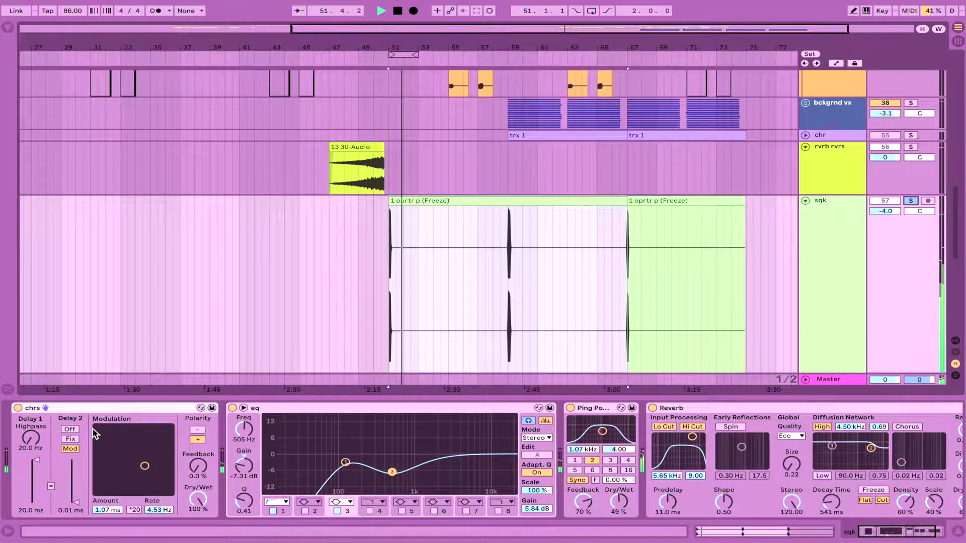
pyautogui.scroll(-3, 518, 523)
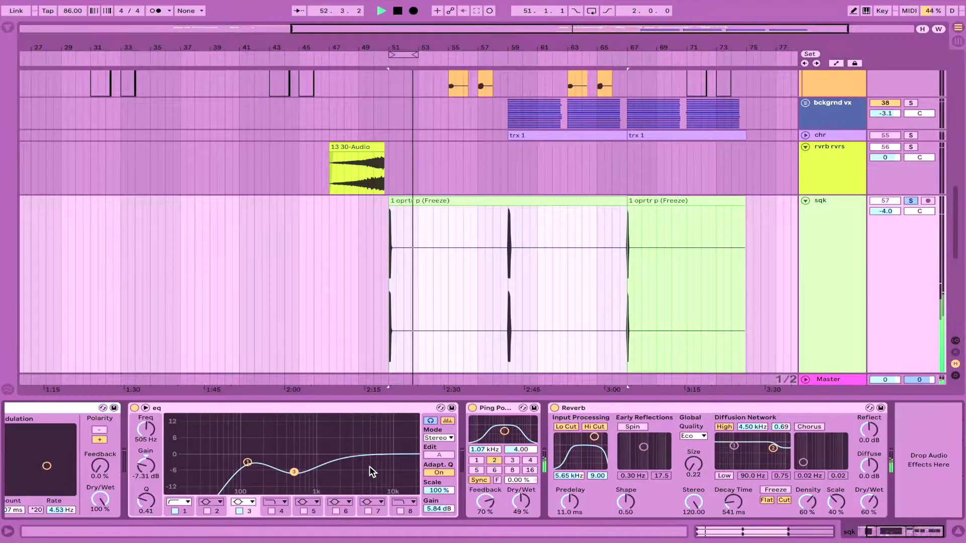
pyautogui.scroll(-3, 636, 250)
pyautogui.press('space')
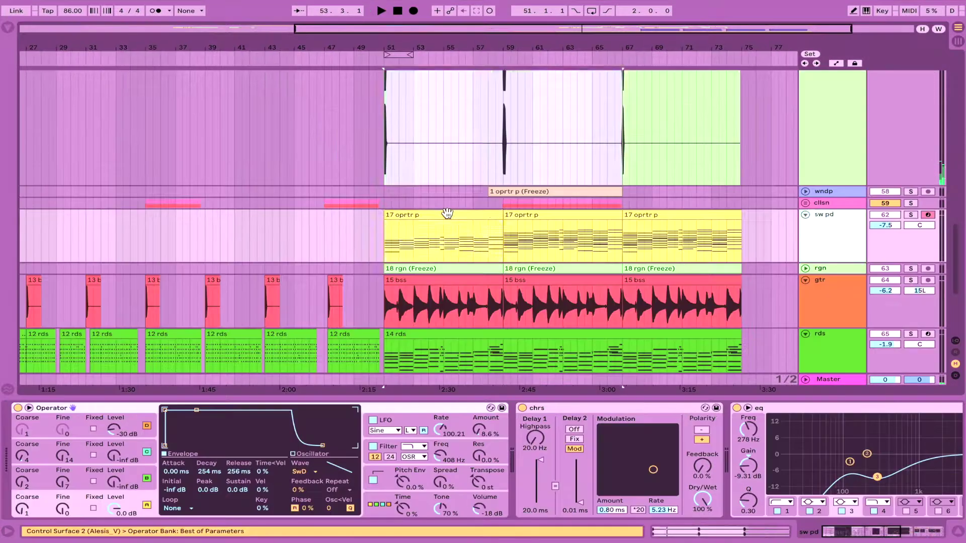
# - Select the sw pd track and solo it
pyautogui.click(720, 231)
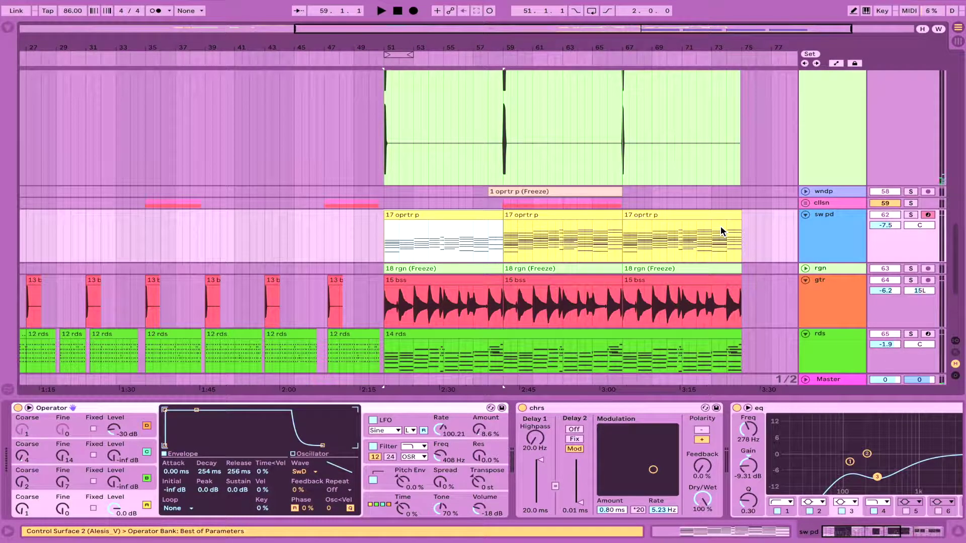
pyautogui.click(833, 221)
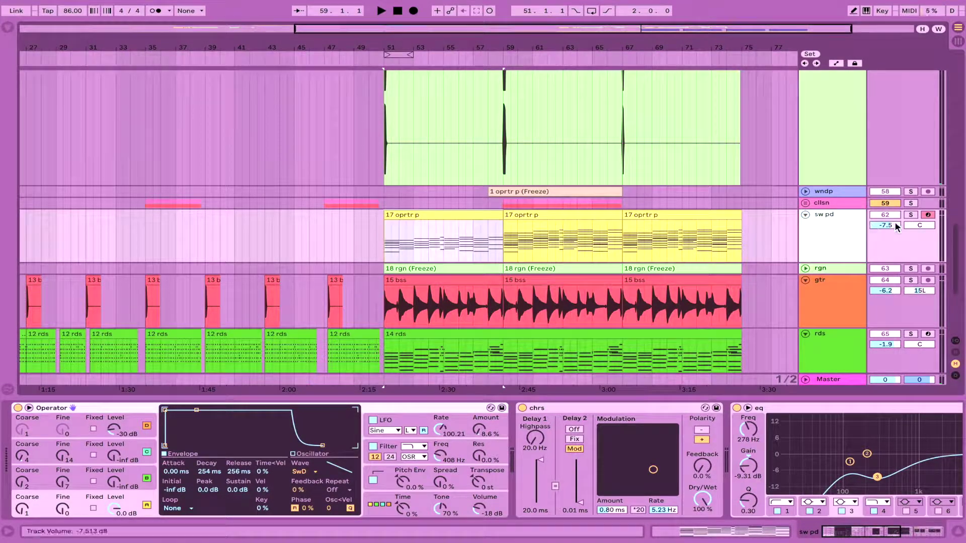
pyautogui.click(911, 215)
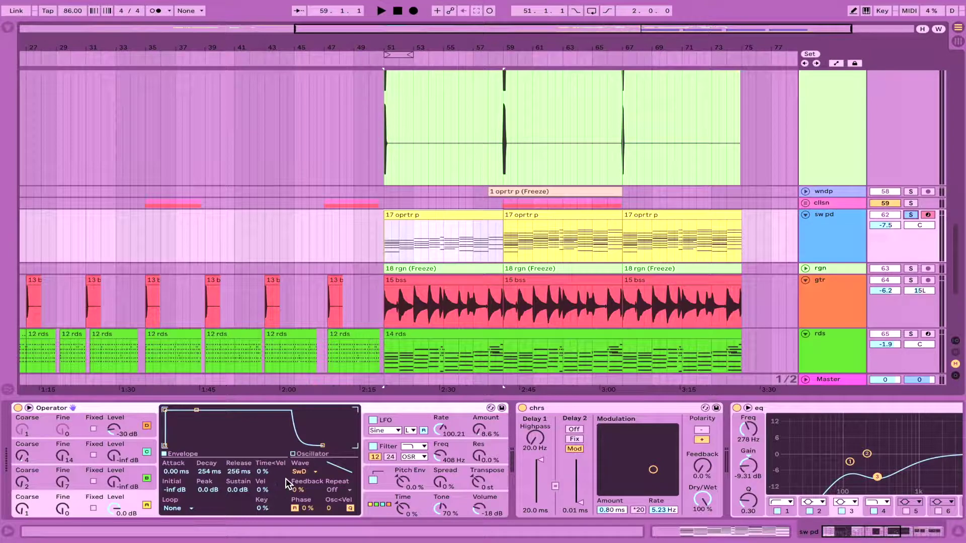
# - Review the settings of Operator's oscillators A and D on sw pd, and its chrs, eq and Reverb effects
pyautogui.click(146, 424)
pyautogui.click(157, 501)
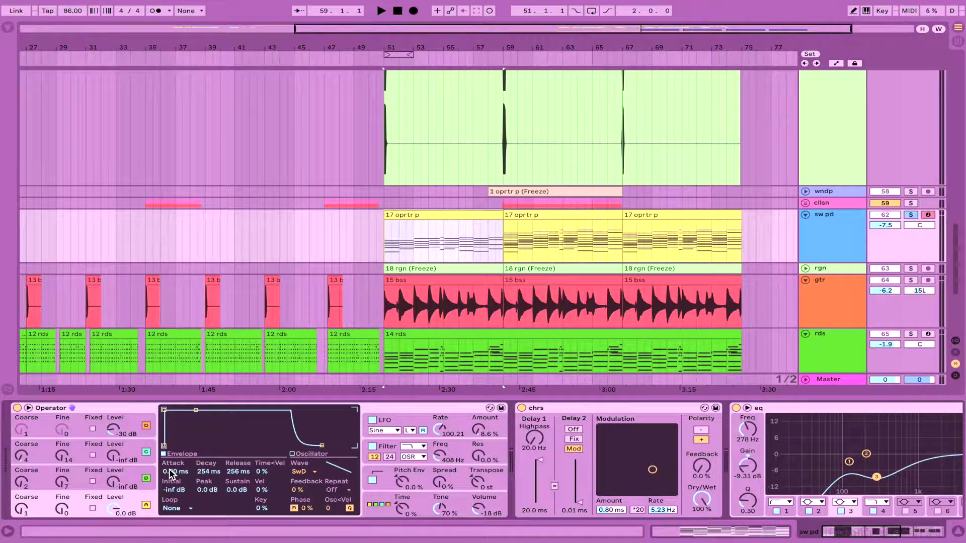
pyautogui.click(142, 423)
pyautogui.scroll(-5, 290, 427)
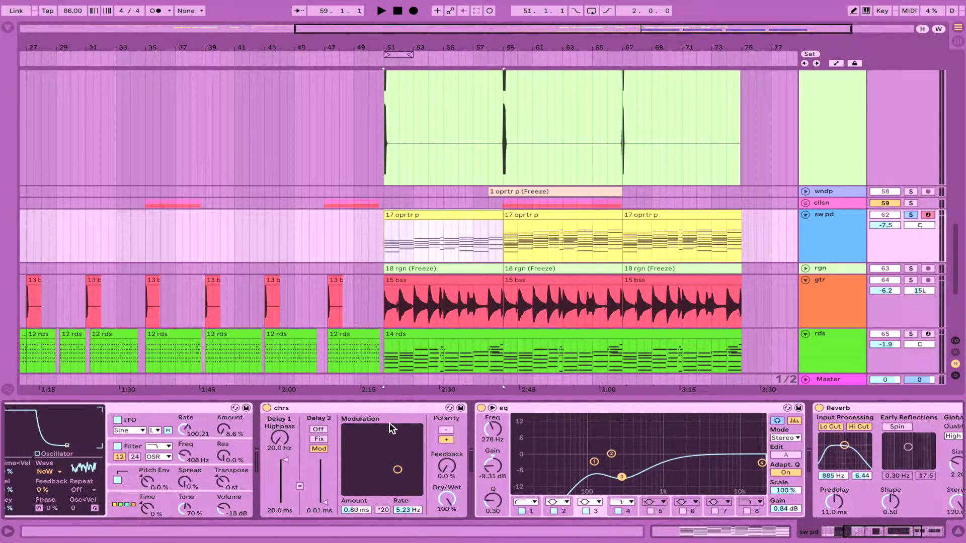
pyautogui.scroll(-5, 578, 473)
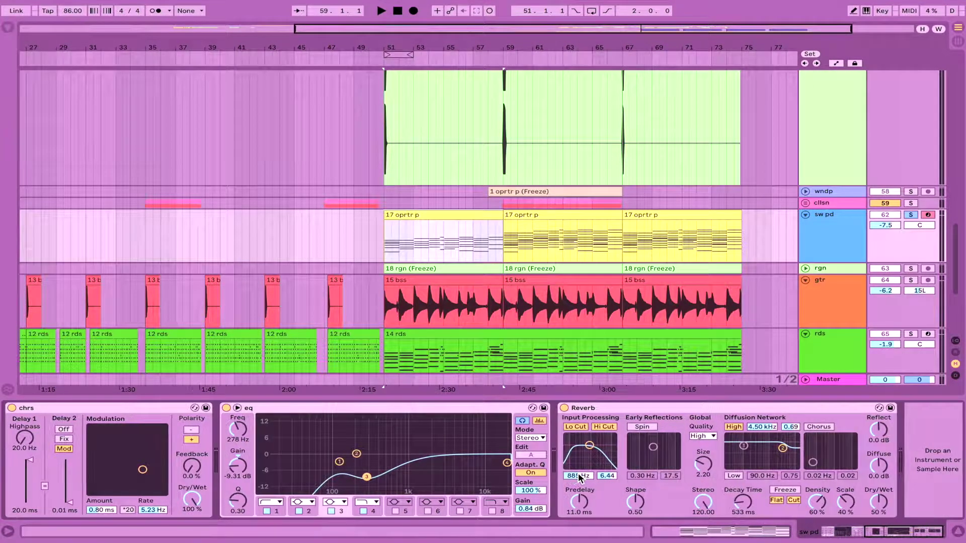
pyautogui.scroll(5, 703, 486)
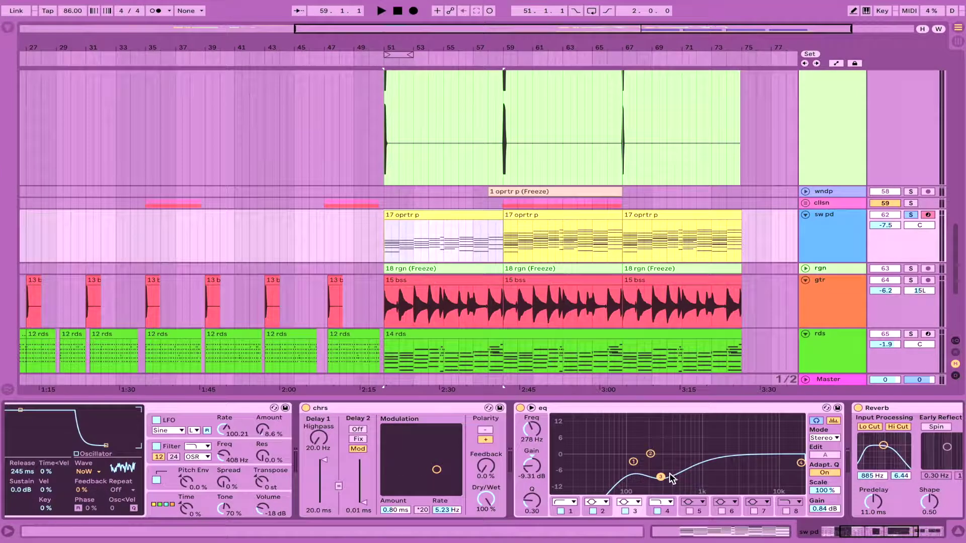
# - Play the first 17 oprtr p clip from bar 51 and compare its sound with the chrs effect bypassed and re-enabled
pyautogui.click(424, 217)
pyautogui.press('space')
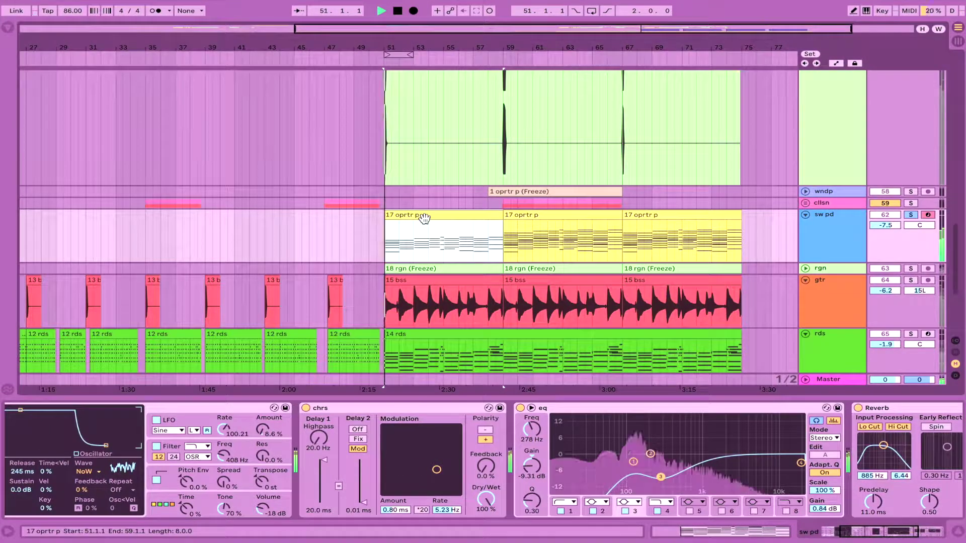
pyautogui.scroll(5, 414, 478)
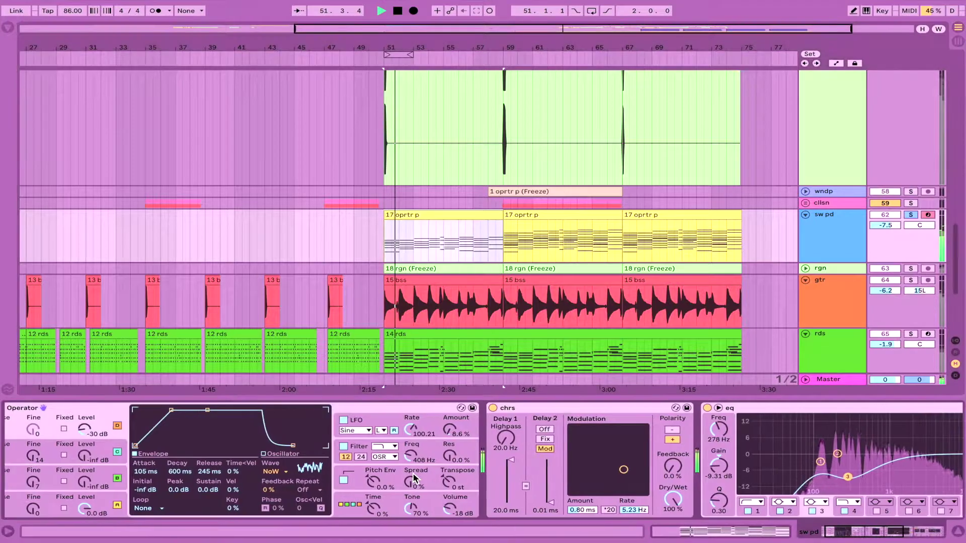
pyautogui.click(493, 408)
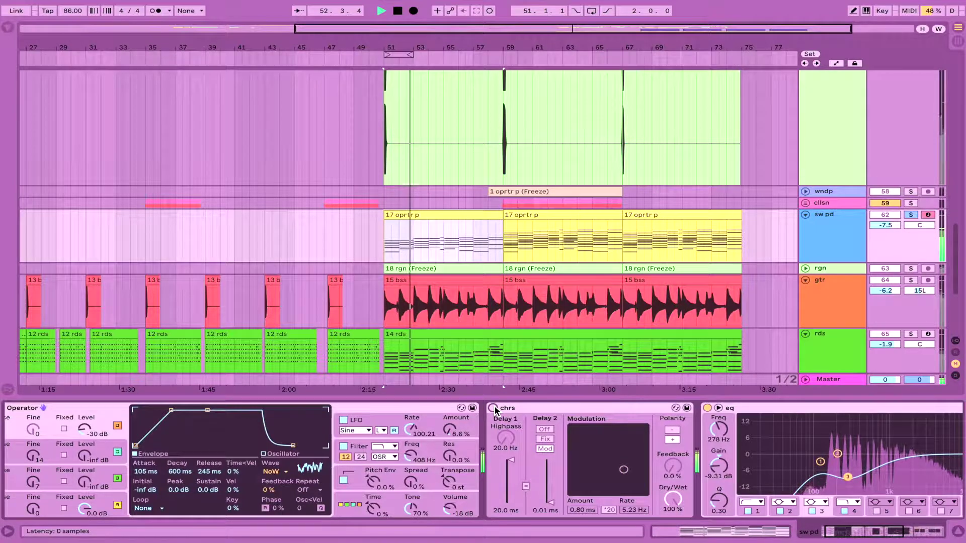
pyautogui.click(494, 408)
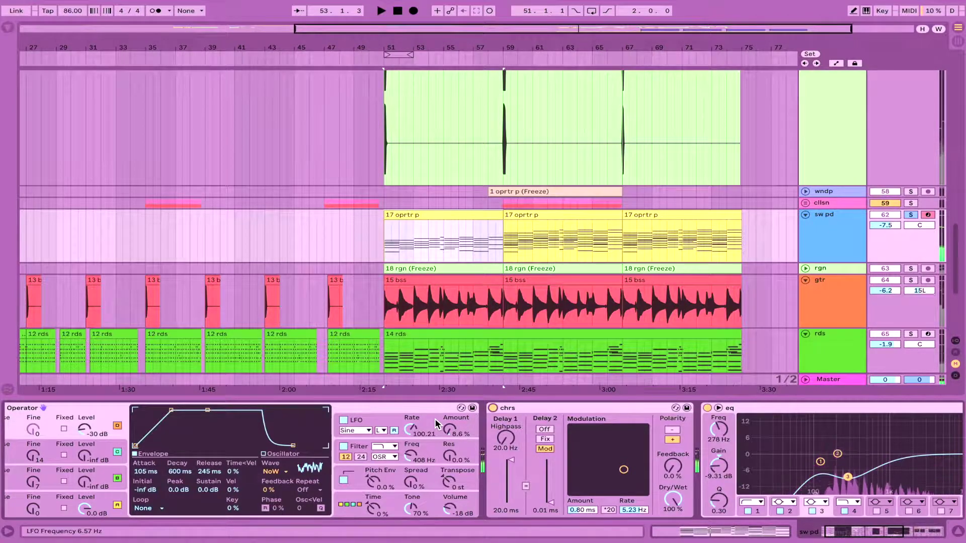
# - Audition sw pd from bar 51 with Operator's LFO and the chrs effect switched off, and re-enable each during playback
pyautogui.click(378, 419)
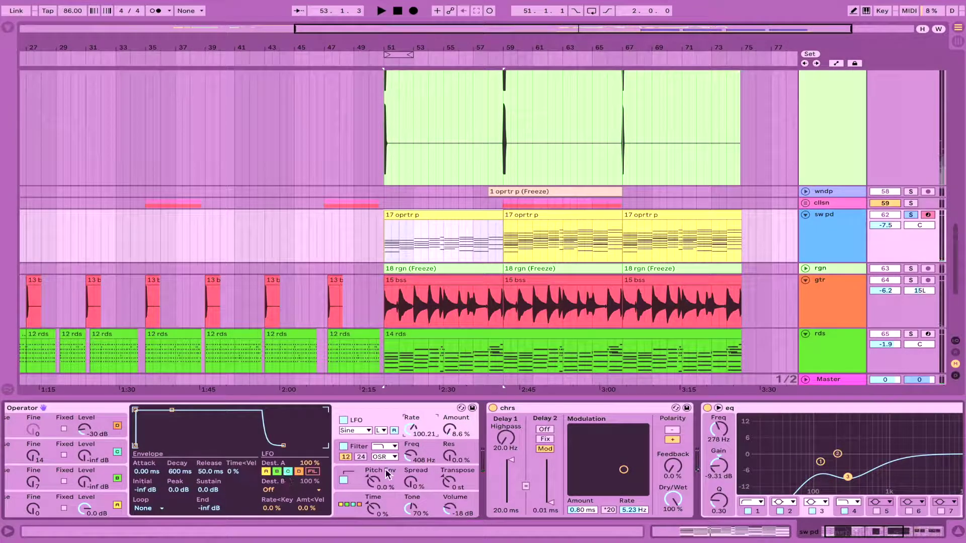
pyautogui.click(345, 423)
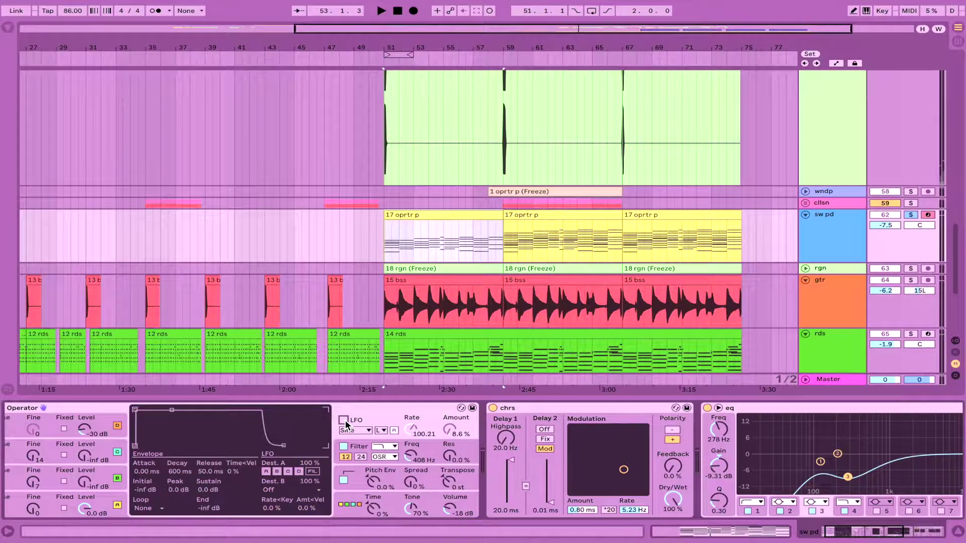
pyautogui.press('space')
pyautogui.click(494, 408)
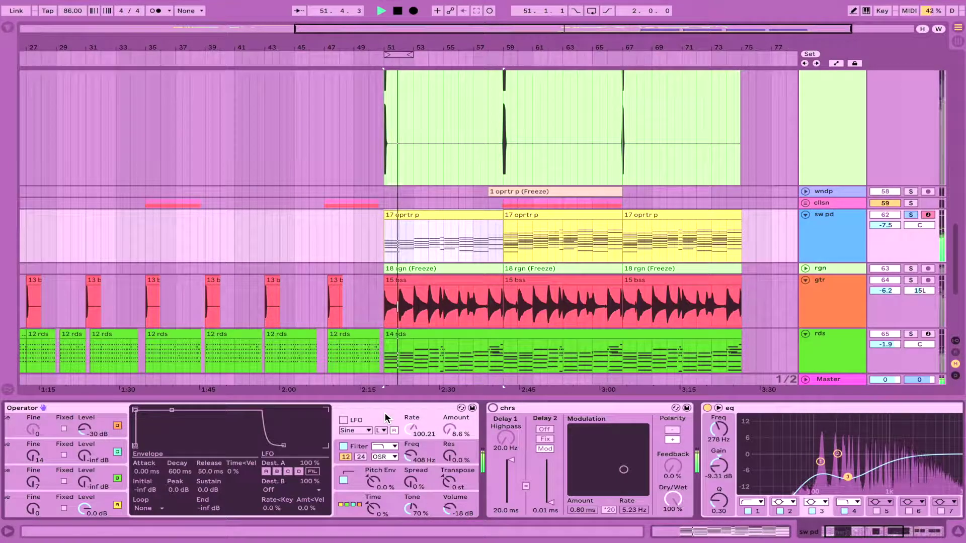
pyautogui.click(343, 420)
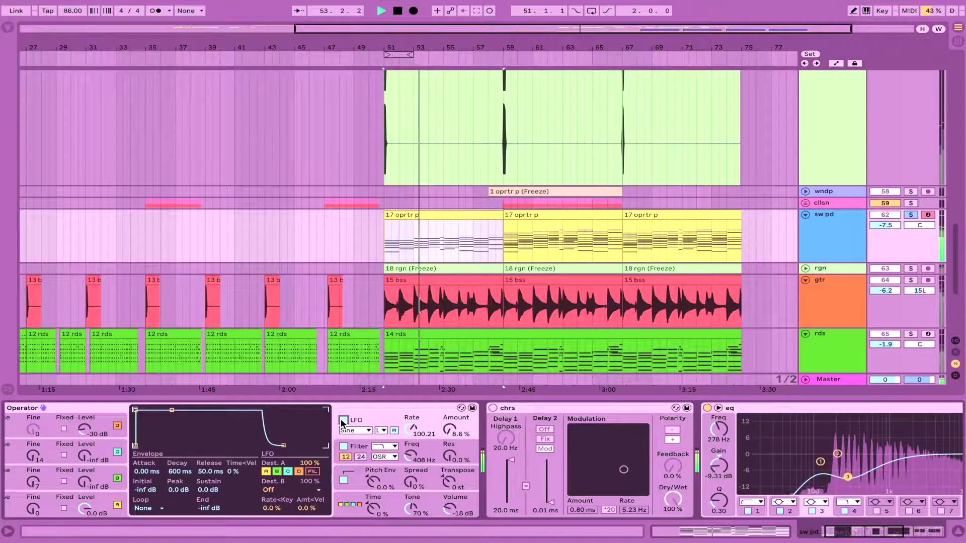
pyautogui.click(493, 408)
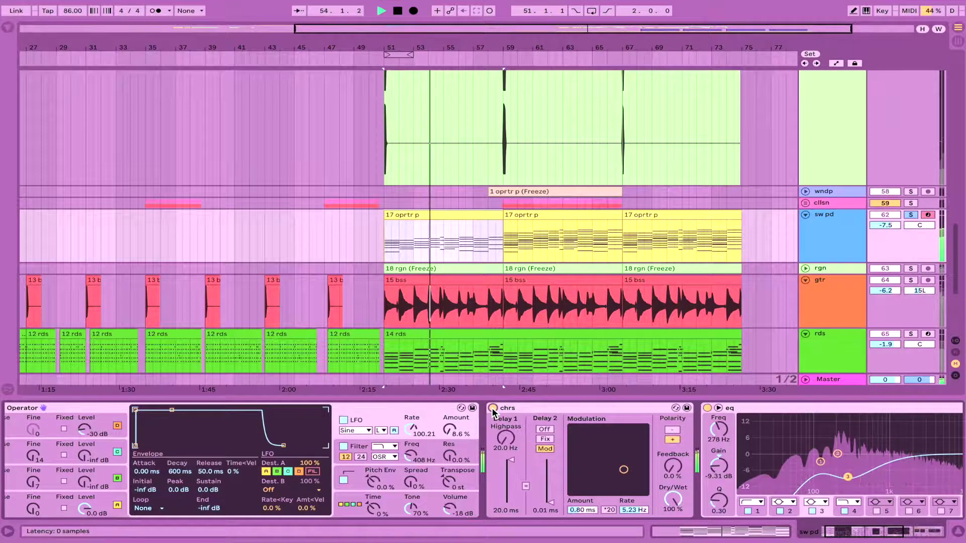
pyautogui.press('space')
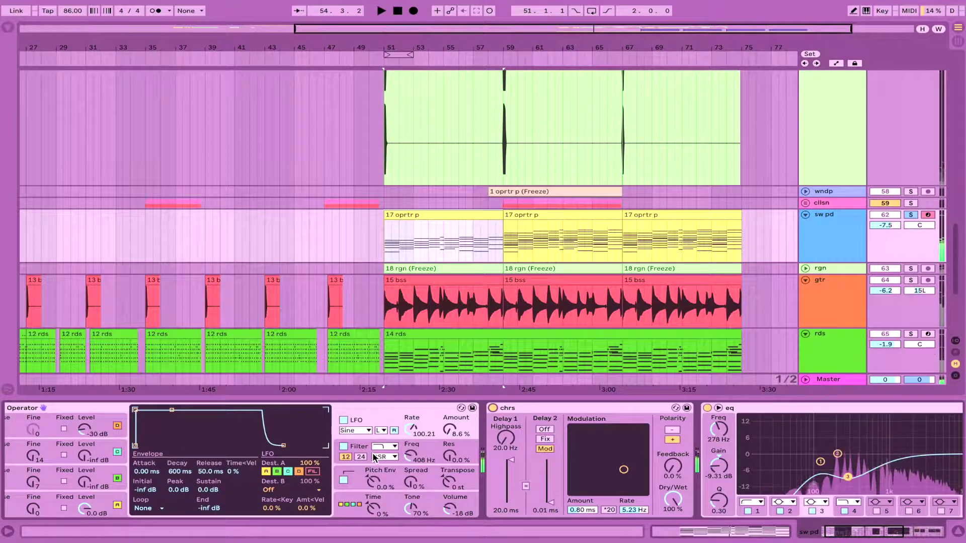
# - Show Operator's filter envelope on sw pd and play from bar 51 while reviewing the chrs, eq and Reverb effects
pyautogui.click(363, 445)
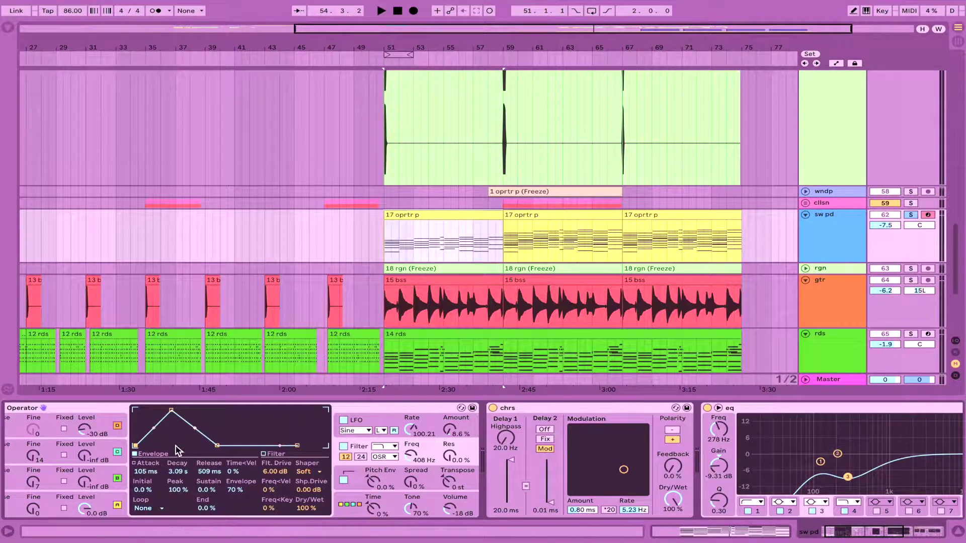
pyautogui.press('space')
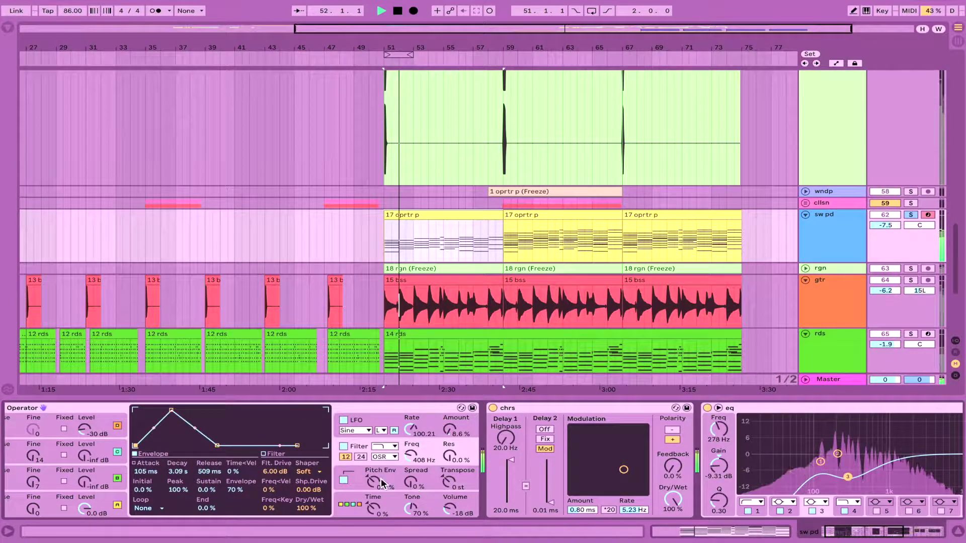
pyautogui.scroll(-5, 280, 471)
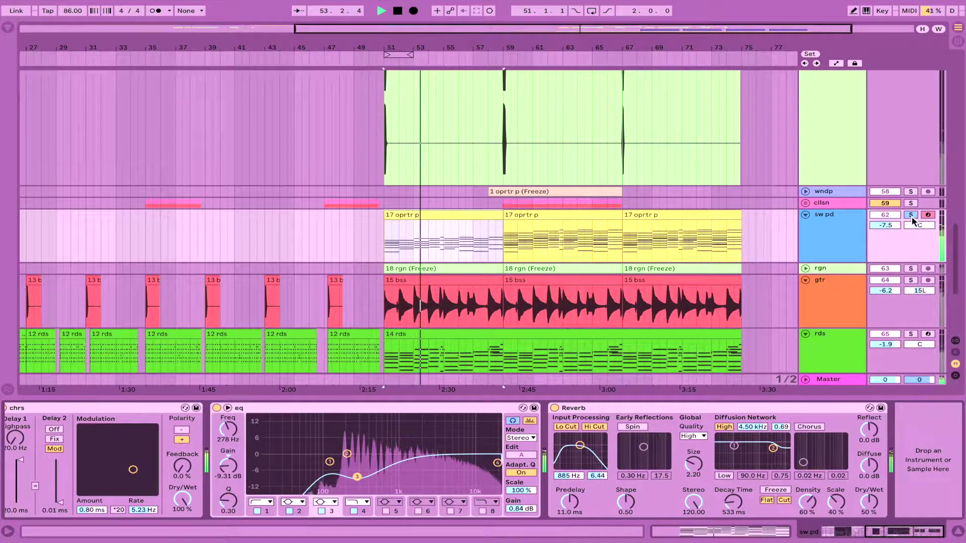
pyautogui.press('space')
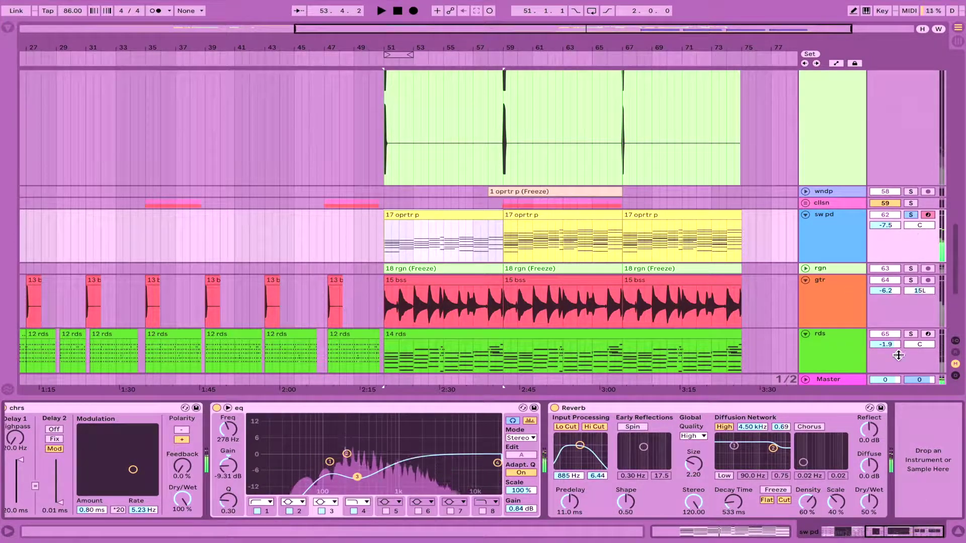
# - Add the rds and gtr tracks to the solo and unfold the rgn track
pyautogui.click(911, 333)
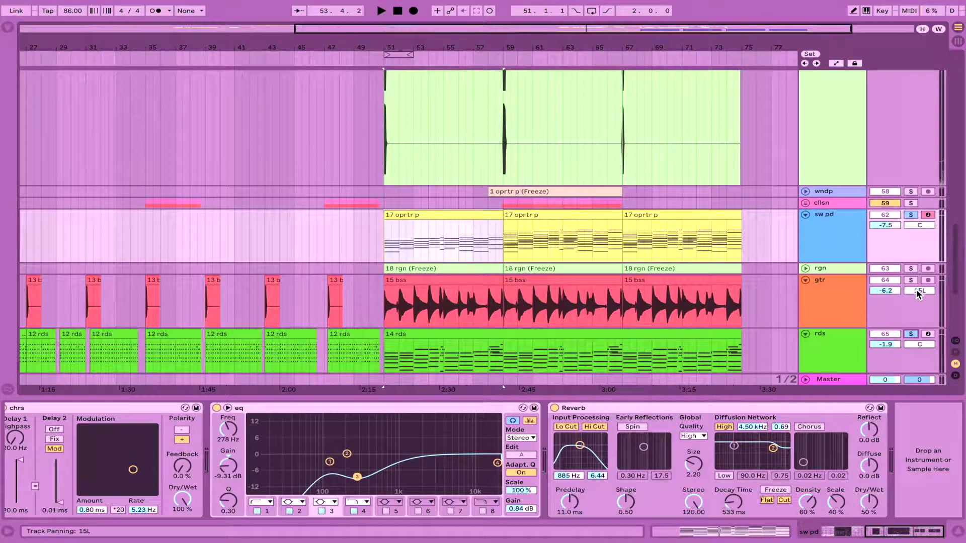
pyautogui.click(838, 267)
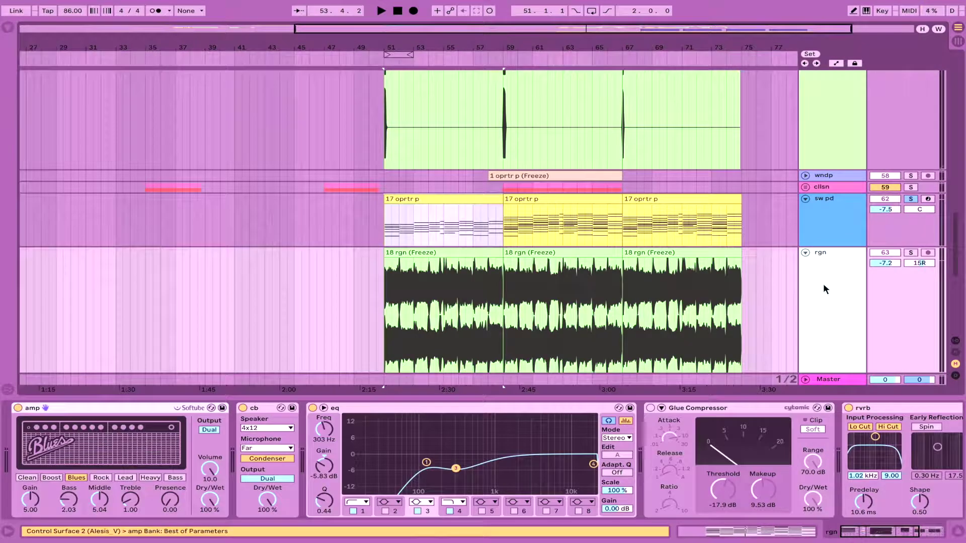
pyautogui.click(747, 274)
pyautogui.scroll(-2, 755, 272)
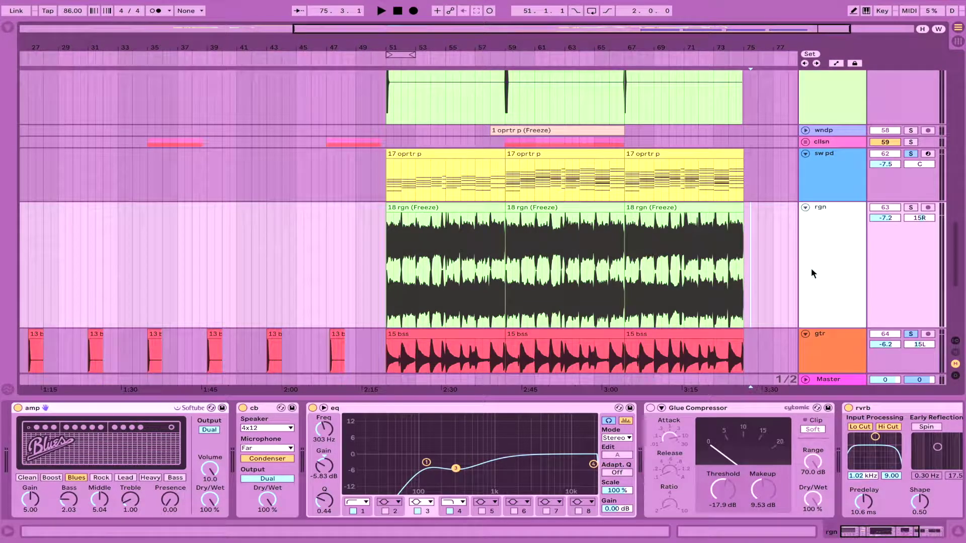
# - Select the first 18 rgn (Freeze) clip, add the rgn track to the solo and audition it
pyautogui.click(750, 285)
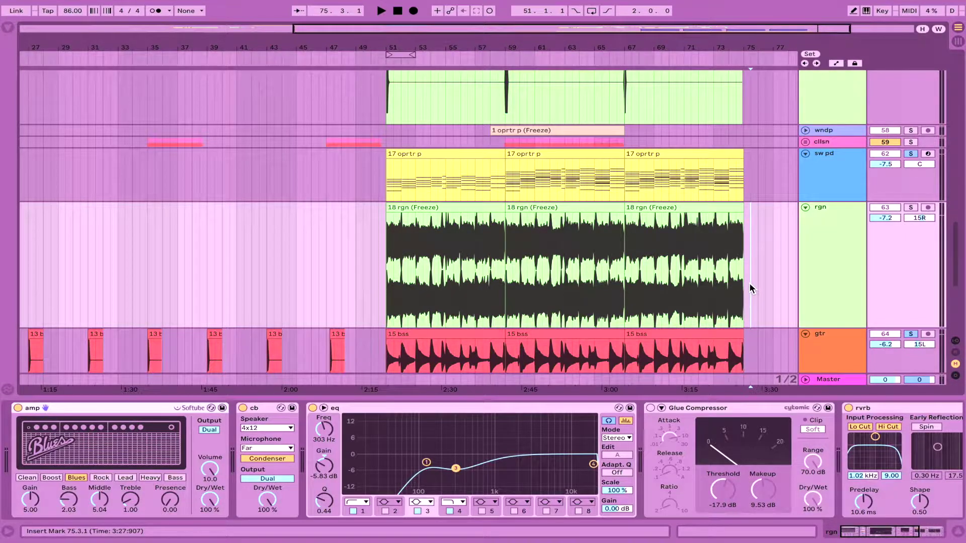
pyautogui.click(571, 208)
pyautogui.click(459, 208)
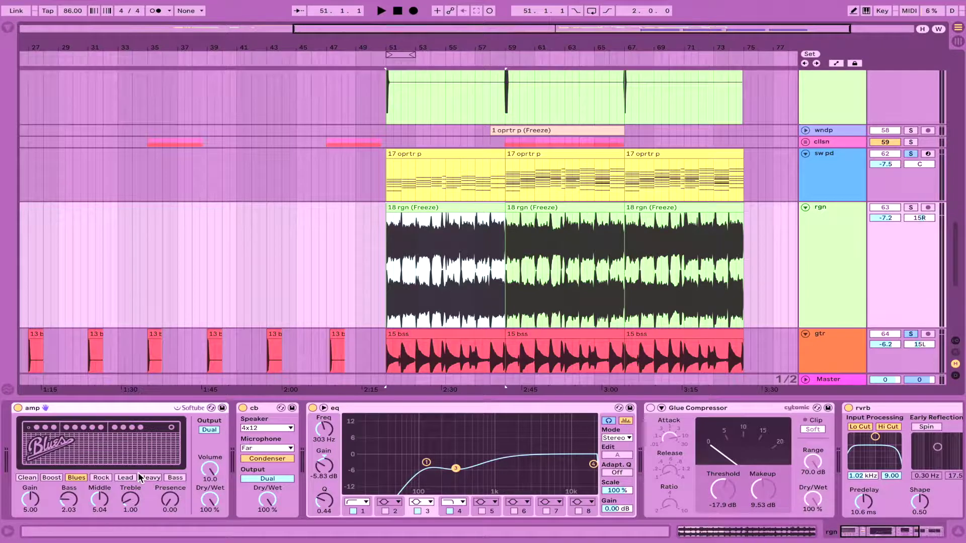
pyautogui.click(909, 208)
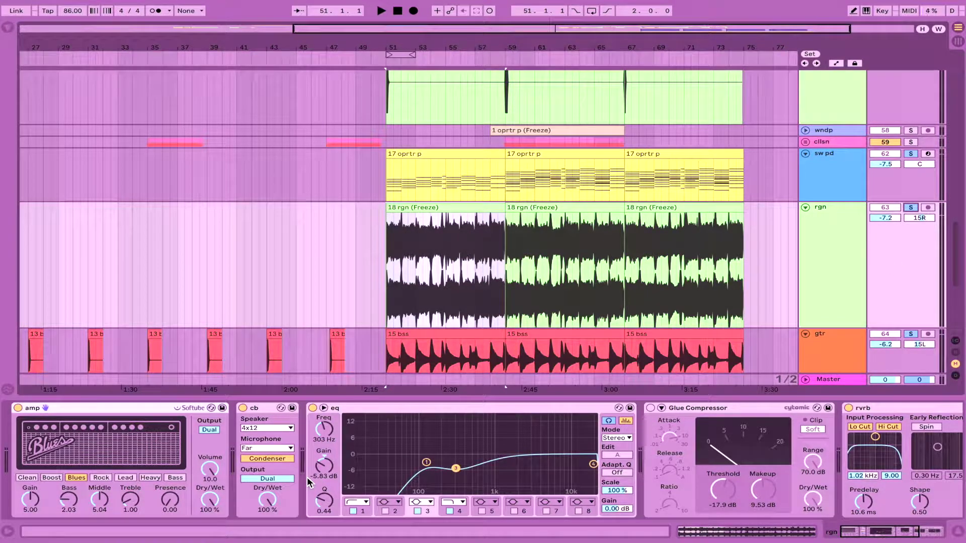
pyautogui.click(486, 307)
pyautogui.press('space')
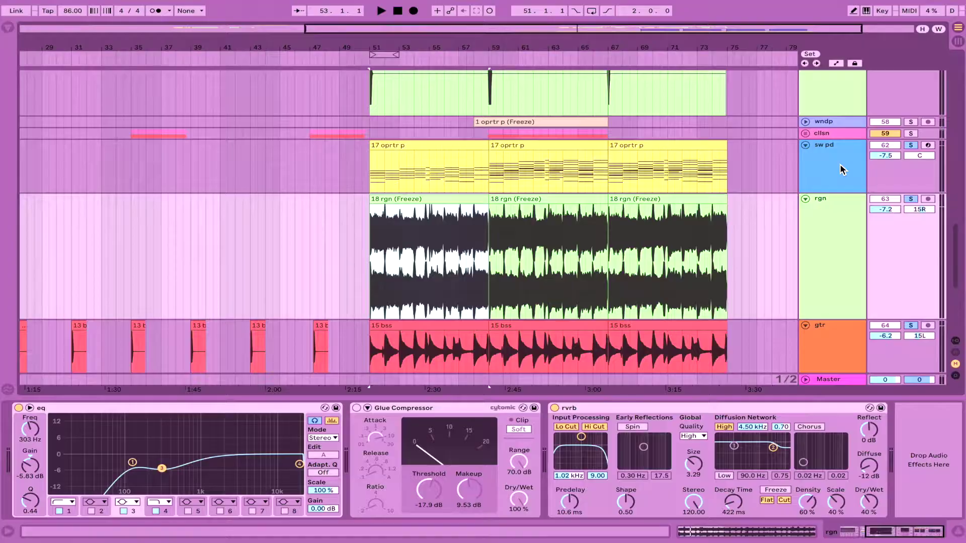
# - Review the device chains of the sw pd, rgn, gtr and bss tracks one after another
pyautogui.click(843, 169)
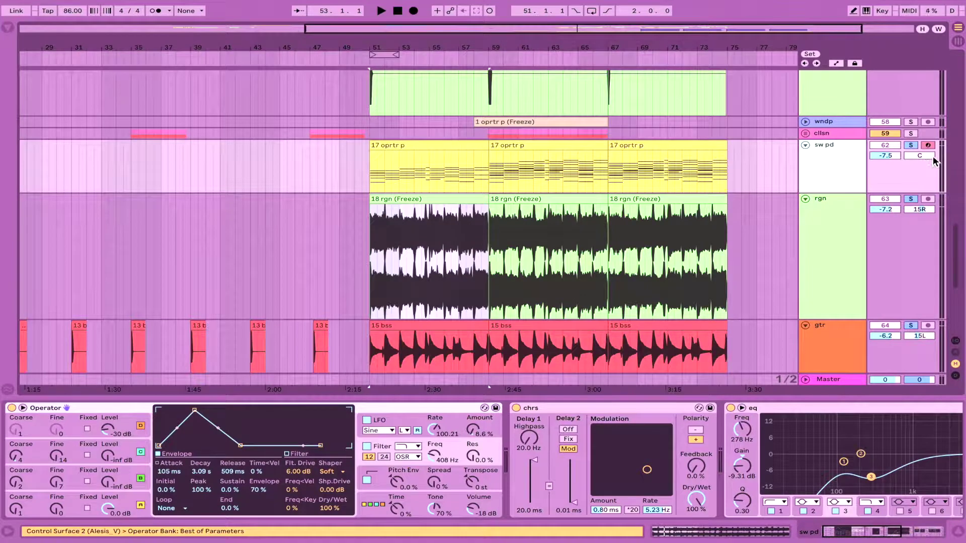
pyautogui.click(853, 218)
pyautogui.scroll(-3, 851, 291)
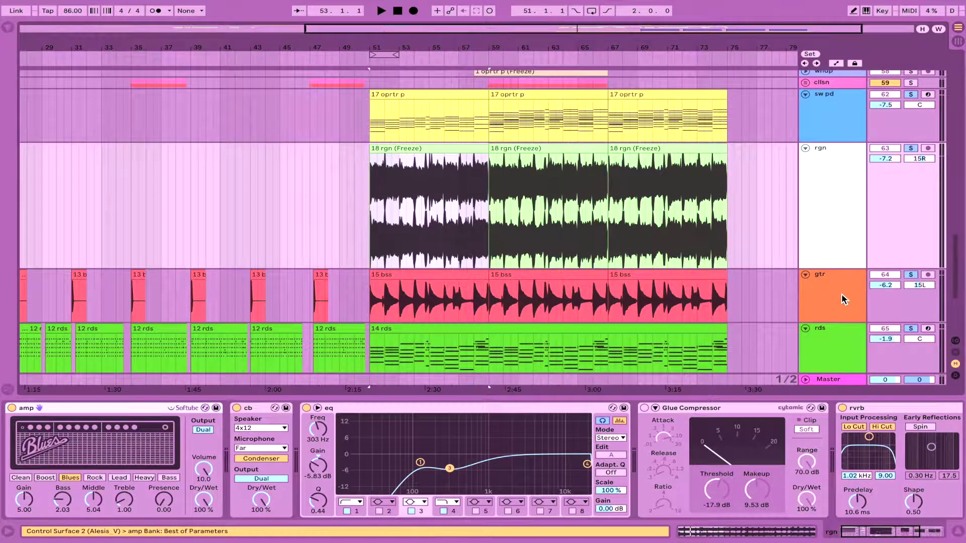
pyautogui.click(841, 294)
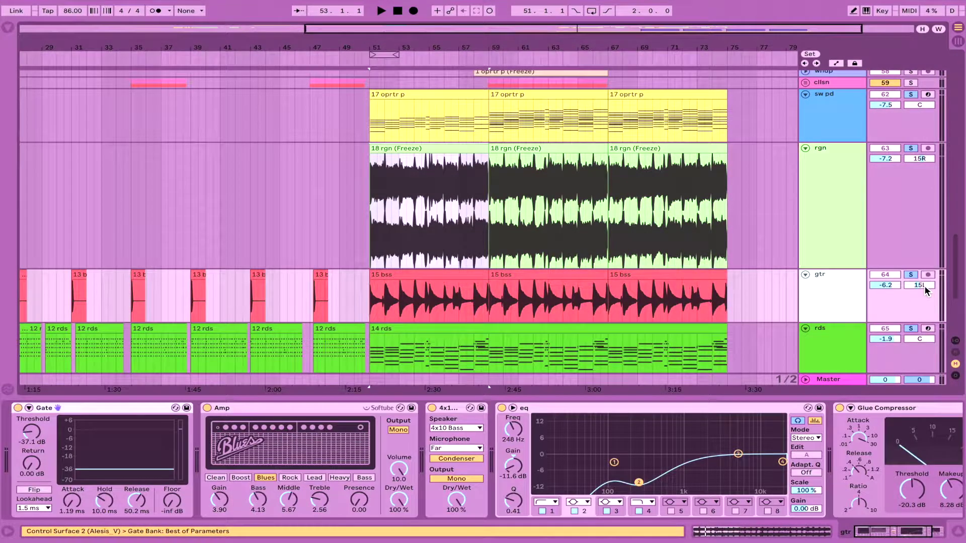
pyautogui.scroll(-4, 925, 291)
pyautogui.click(843, 298)
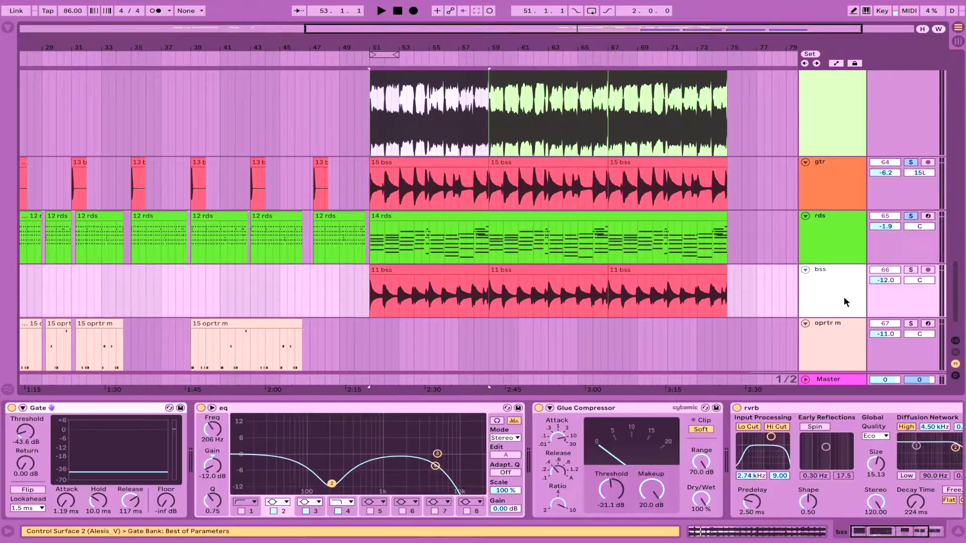
pyautogui.scroll(-1, 843, 297)
# - Solo the hk vocal group and unfold it to show its vx hk tracks
pyautogui.scroll(5, 668, 263)
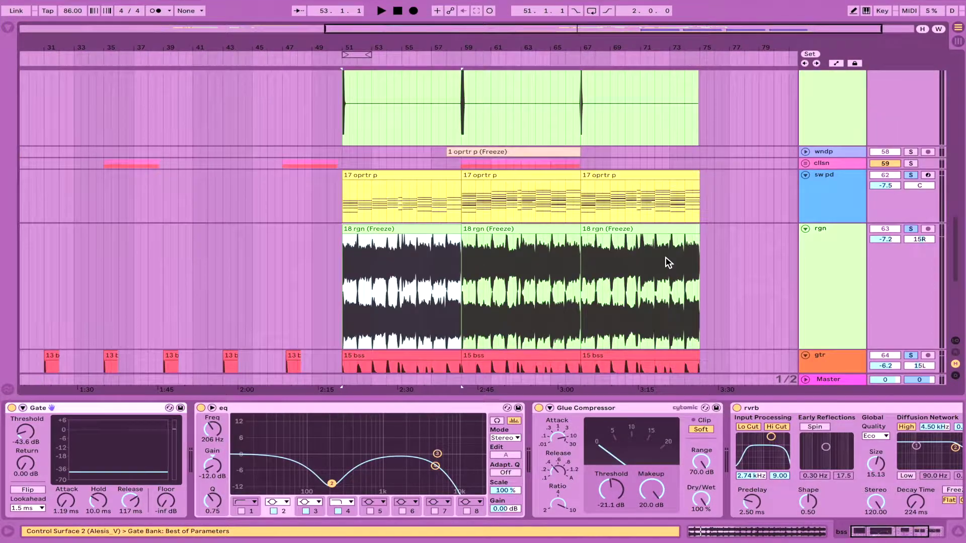
pyautogui.scroll(3, 668, 262)
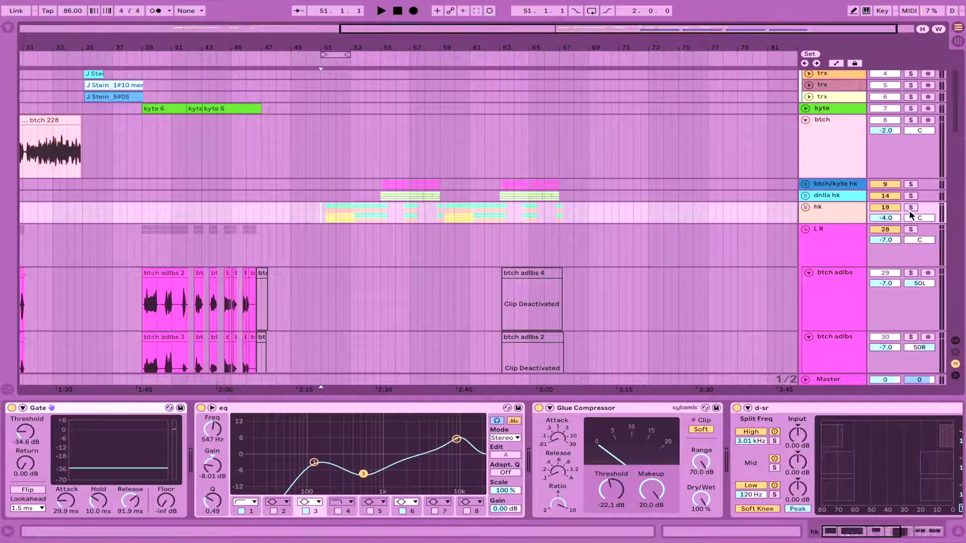
pyautogui.click(909, 210)
pyautogui.click(805, 207)
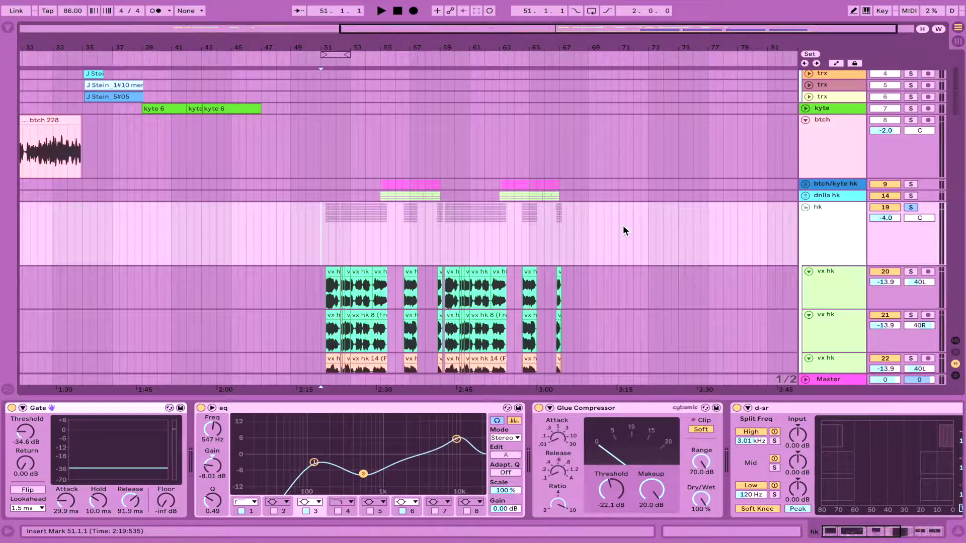
pyautogui.scroll(-3, 624, 227)
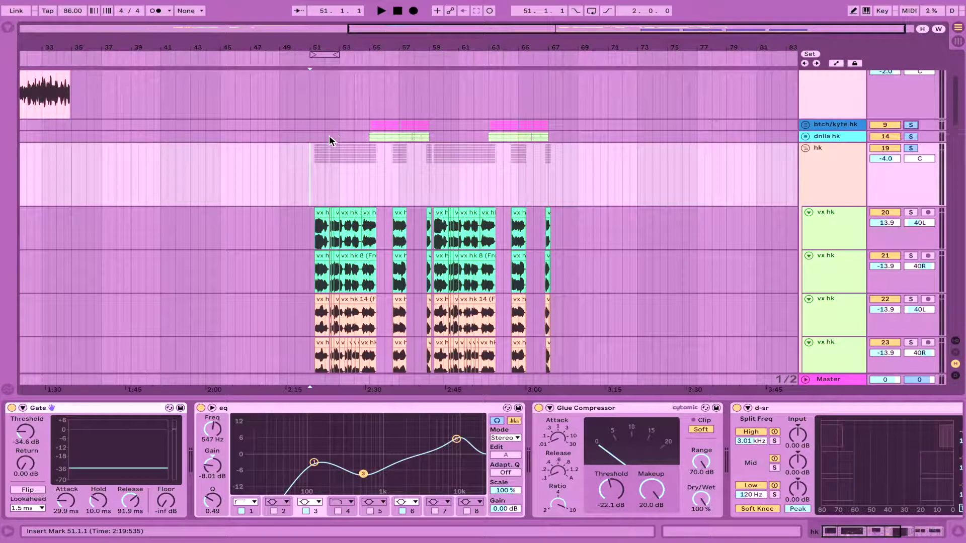
# - Play the soloed hook vocals from bar 53, with dnlla hk and btch/kyte hk included
pyautogui.click(348, 130)
pyautogui.press('space')
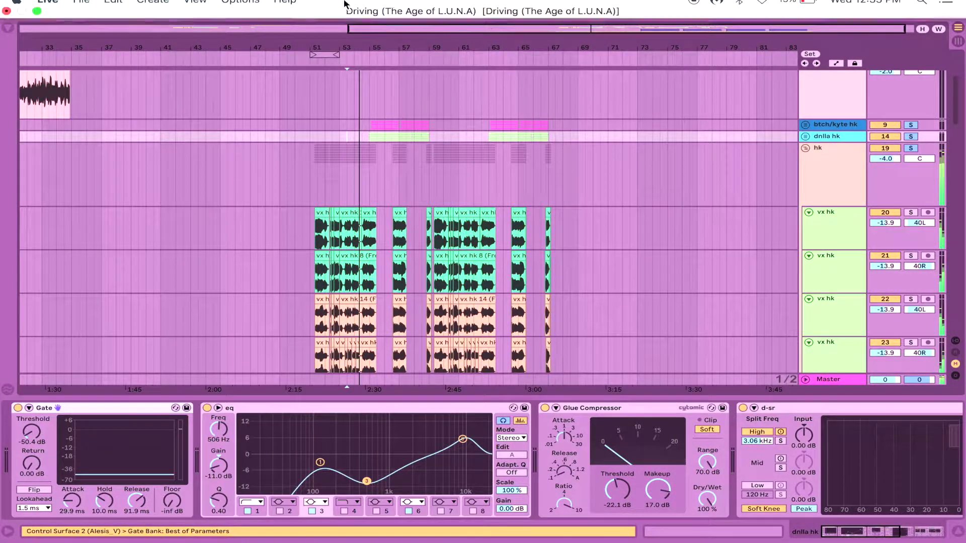
pyautogui.scroll(5, 479, 133)
pyautogui.hscroll(-4, 479, 134)
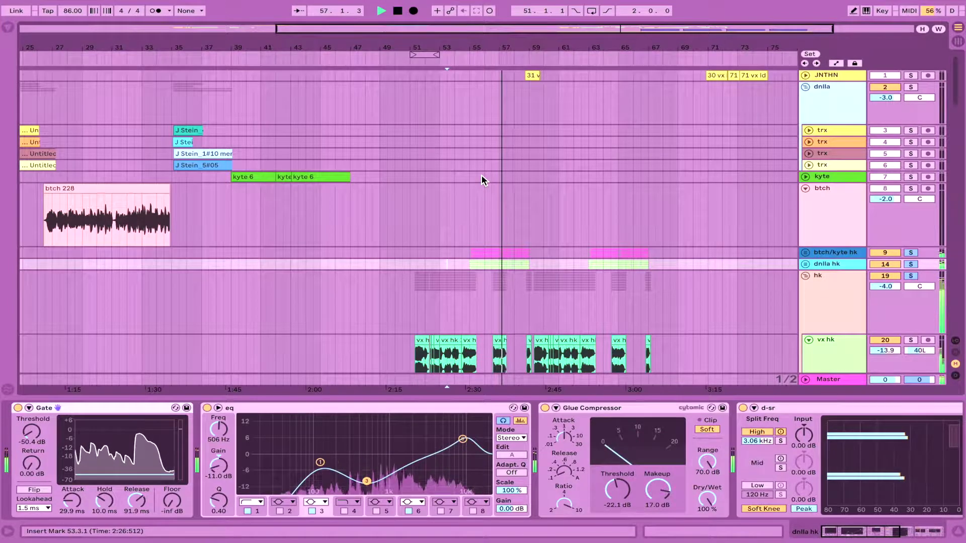
# - Review the effects on btch/kyte hk and dnlla hk and play the hook vocals from bar 55
pyautogui.click(463, 252)
pyautogui.press('space')
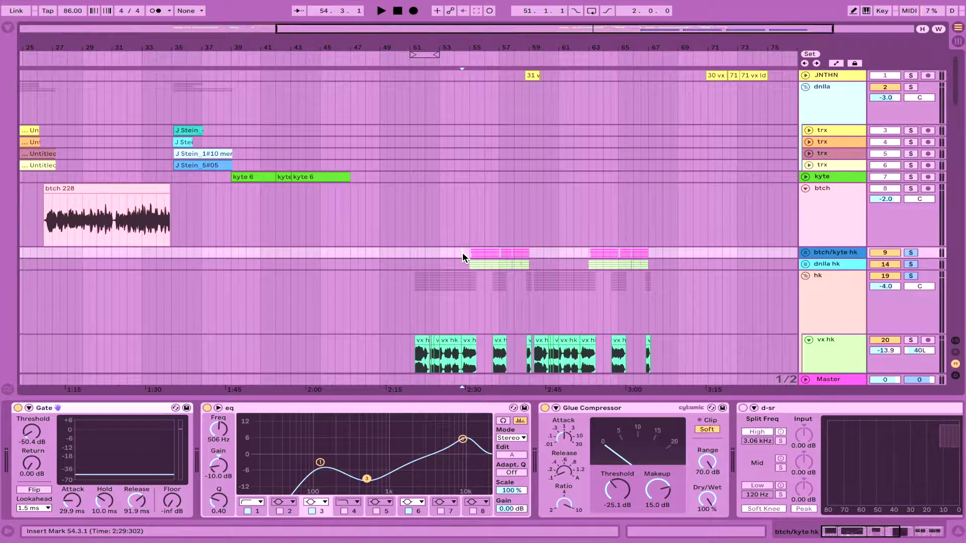
pyautogui.press('space')
pyautogui.click(829, 264)
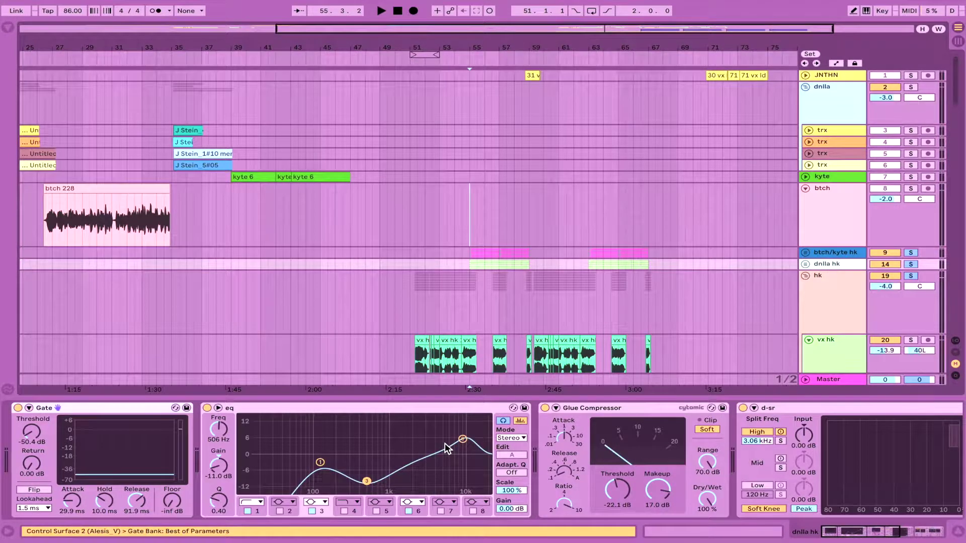
pyautogui.scroll(-5, 445, 445)
pyautogui.press('space')
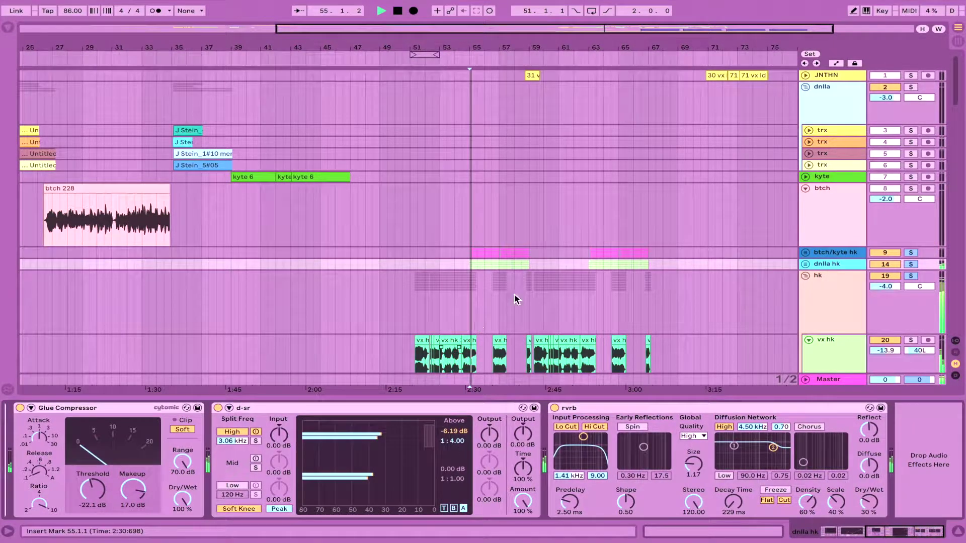
# - Unfold the btch/kyte hk group and audition it soloed on its own from bar 55
pyautogui.click(841, 255)
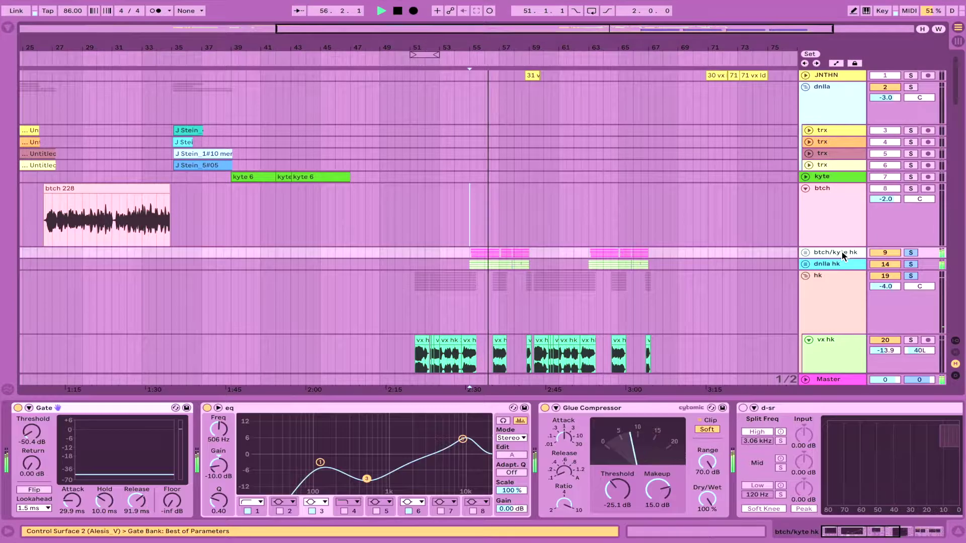
pyautogui.click(805, 252)
pyautogui.scroll(-1, 832, 258)
pyautogui.press('space')
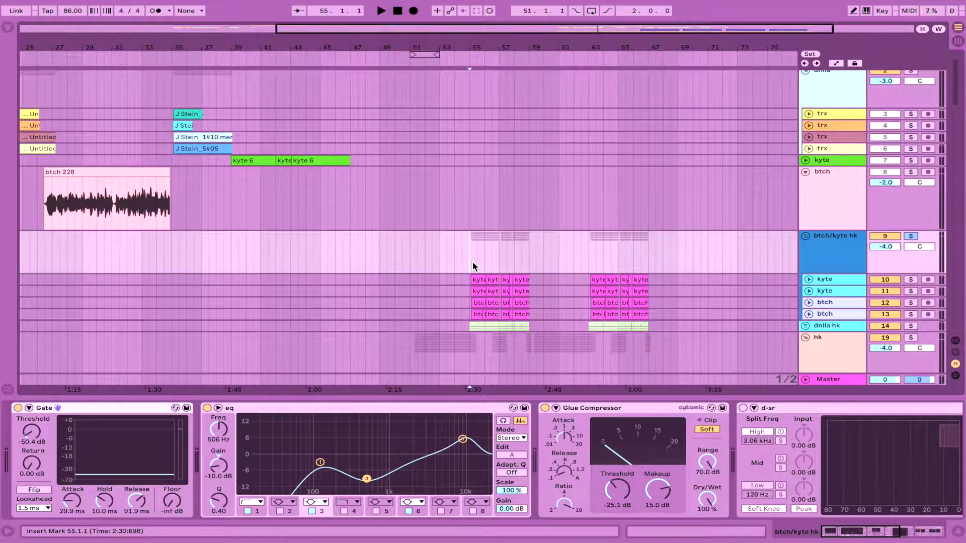
pyautogui.press('space')
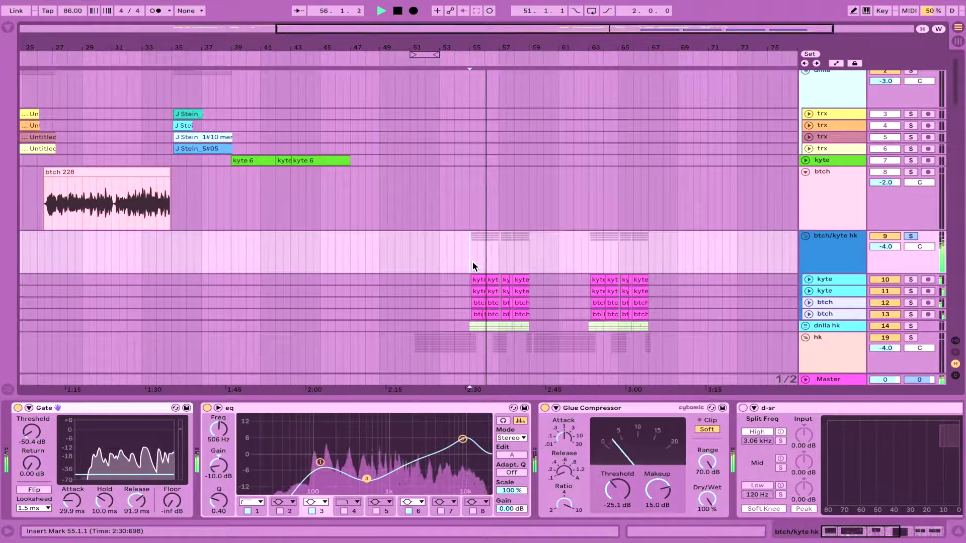
pyautogui.press('space')
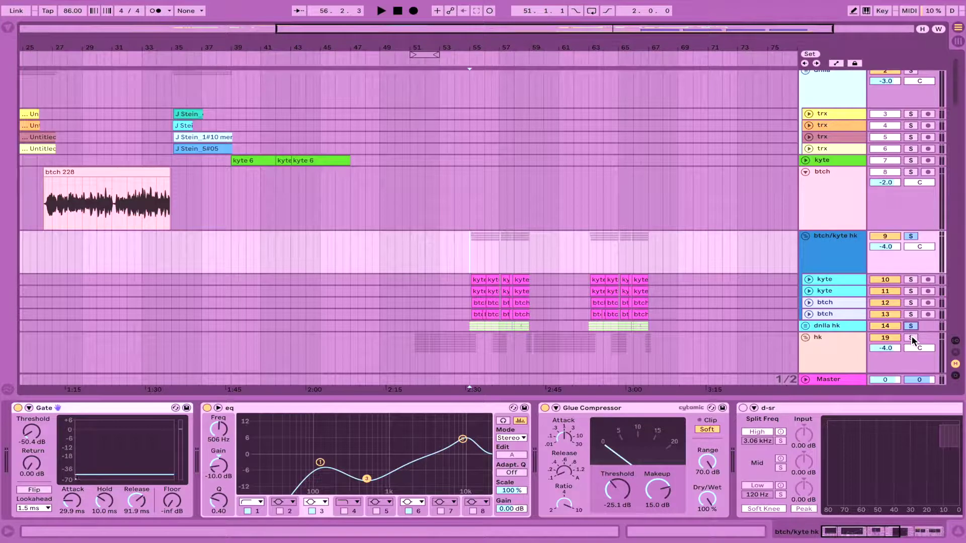
# - Play the hook section with the solos removed and go to the drms track at the end of the arrangement
pyautogui.hotkey('shift', 'space')
pyautogui.hscroll(5, 598, 244)
pyautogui.scroll(1, 598, 243)
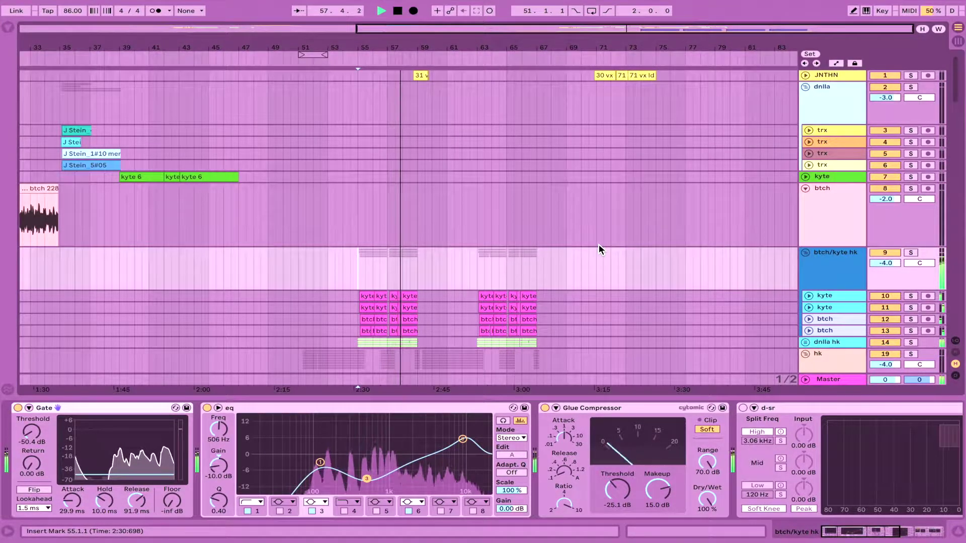
pyautogui.scroll(-15, 598, 243)
pyautogui.scroll(-3, 598, 247)
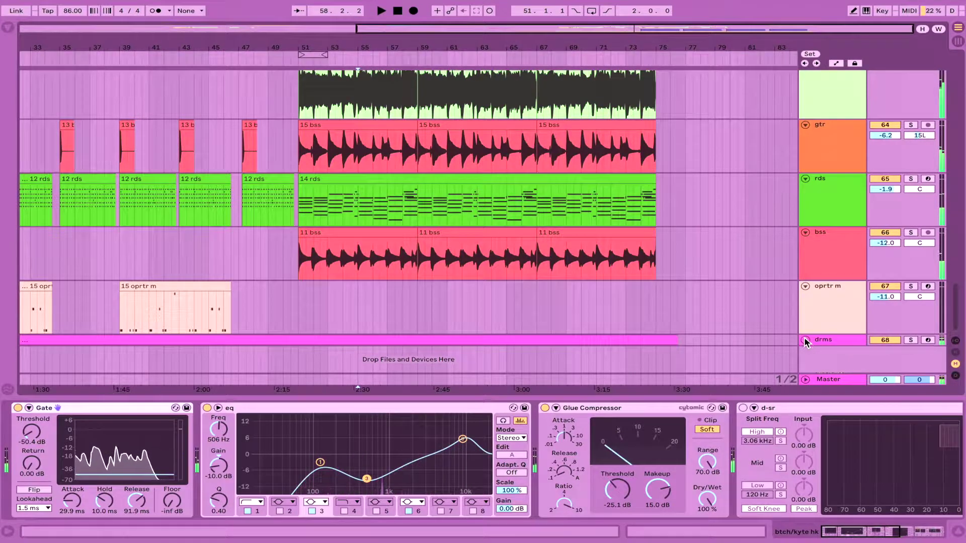
pyautogui.press('space')
# - Unfold the drms track and open its long MIDI clip in the note editor
pyautogui.scroll(-1, 535, 302)
pyautogui.scroll(-1, 535, 302)
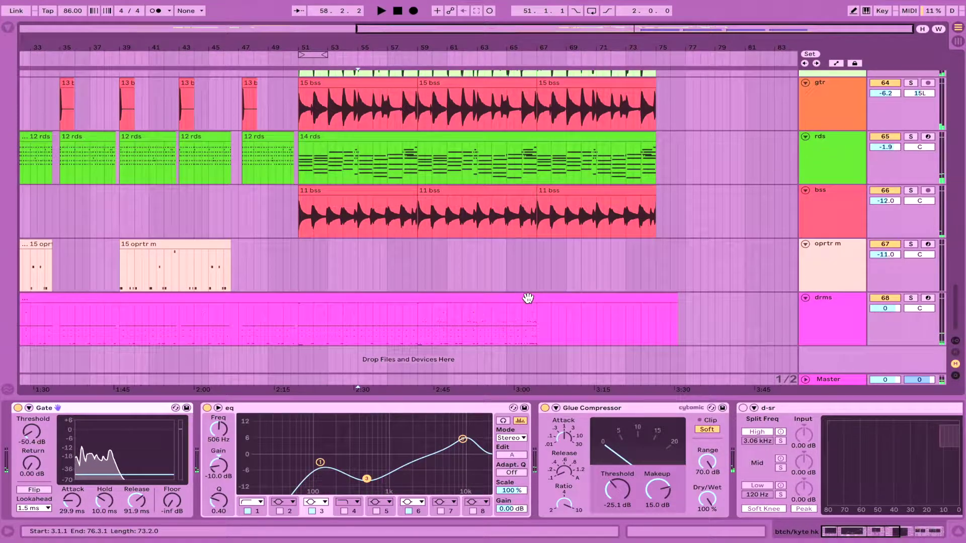
pyautogui.click(421, 335)
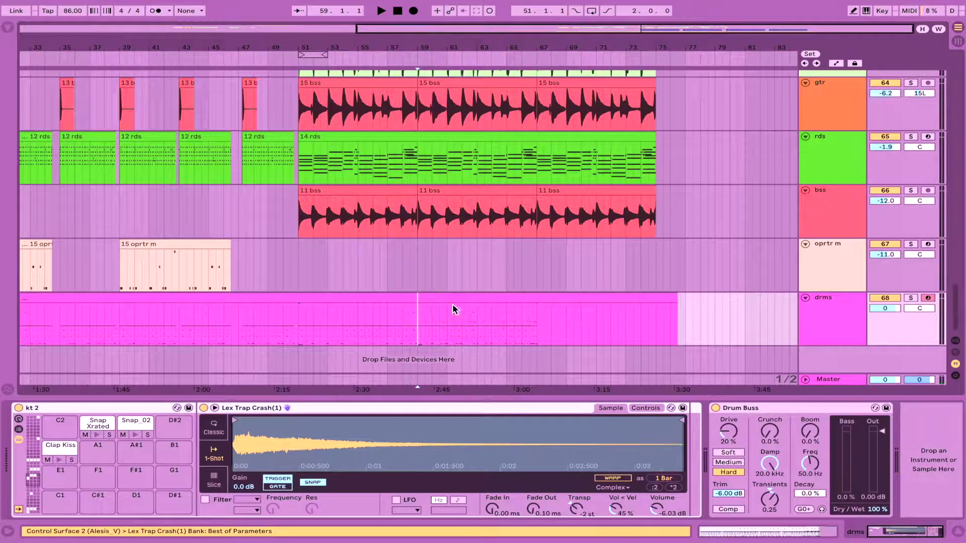
pyautogui.doubleClick(480, 293)
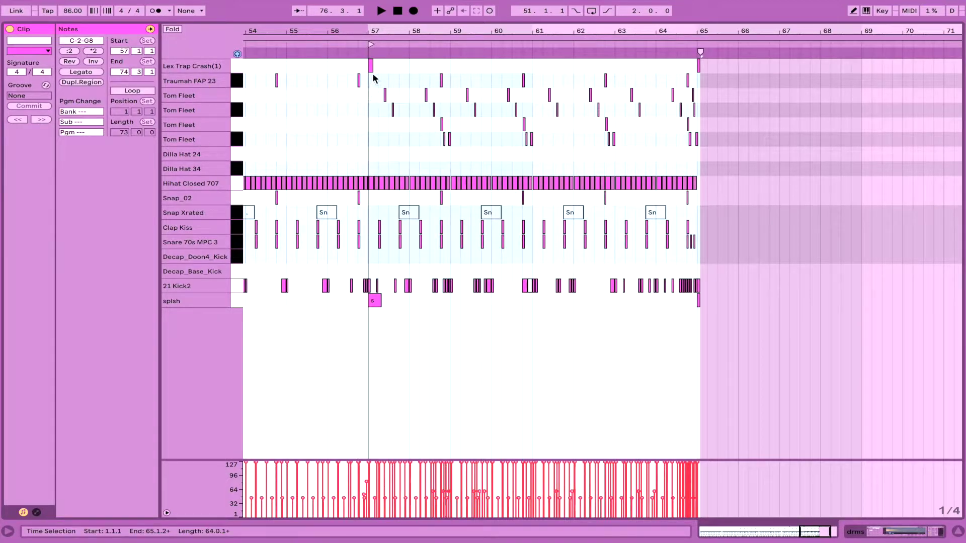
# - Zoom in on the drum notes around bar 57 and select all notes of the four Tom Fleet lanes
pyautogui.click(370, 109)
pyautogui.scroll(5, 371, 110)
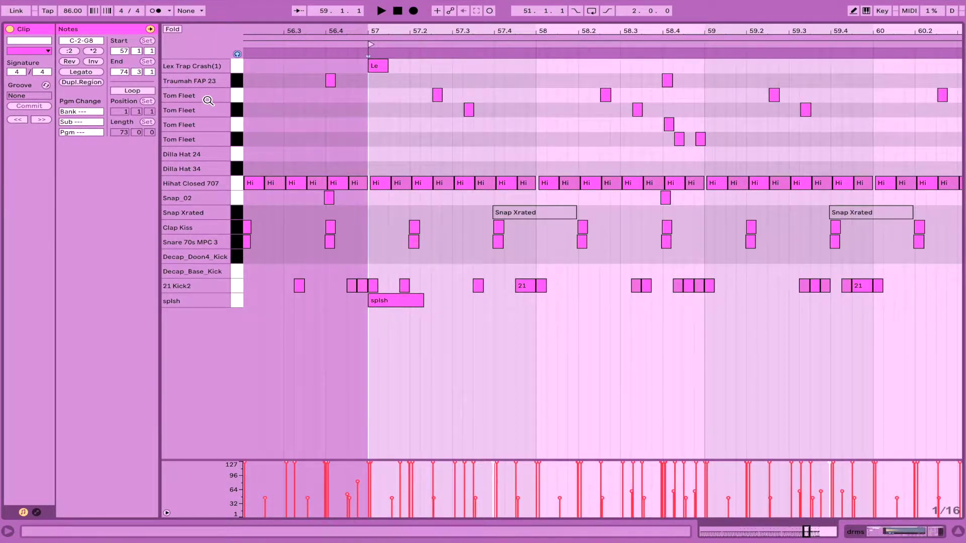
pyautogui.moveTo(230, 91); pyautogui.dragTo(356, 140)
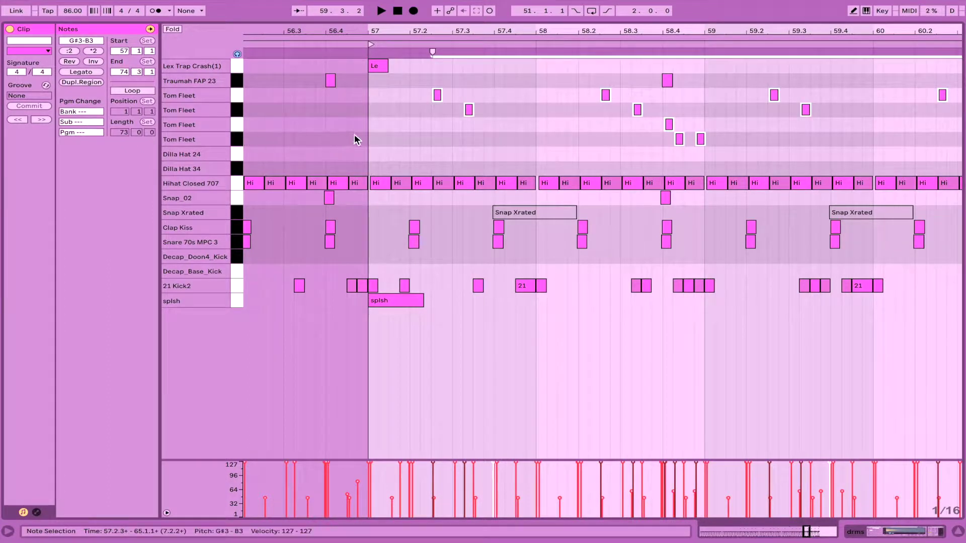